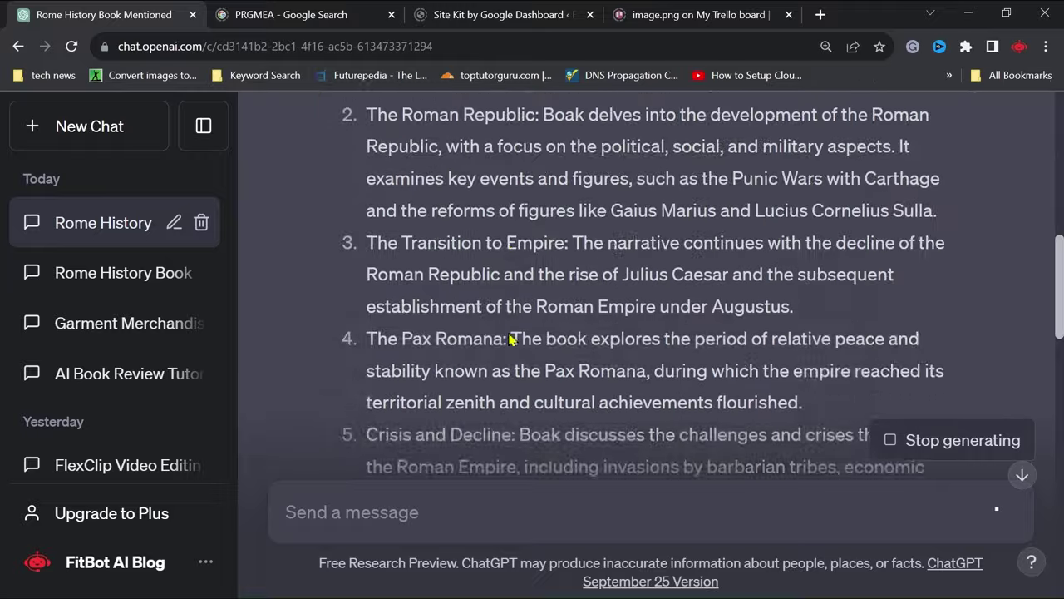
# - Review the generated YouTube script in ChatGPT, highlighting the Roman Colosseum opening shot and the map of ancient Rome descriptions
pyautogui.scroll(-10, 508, 332)
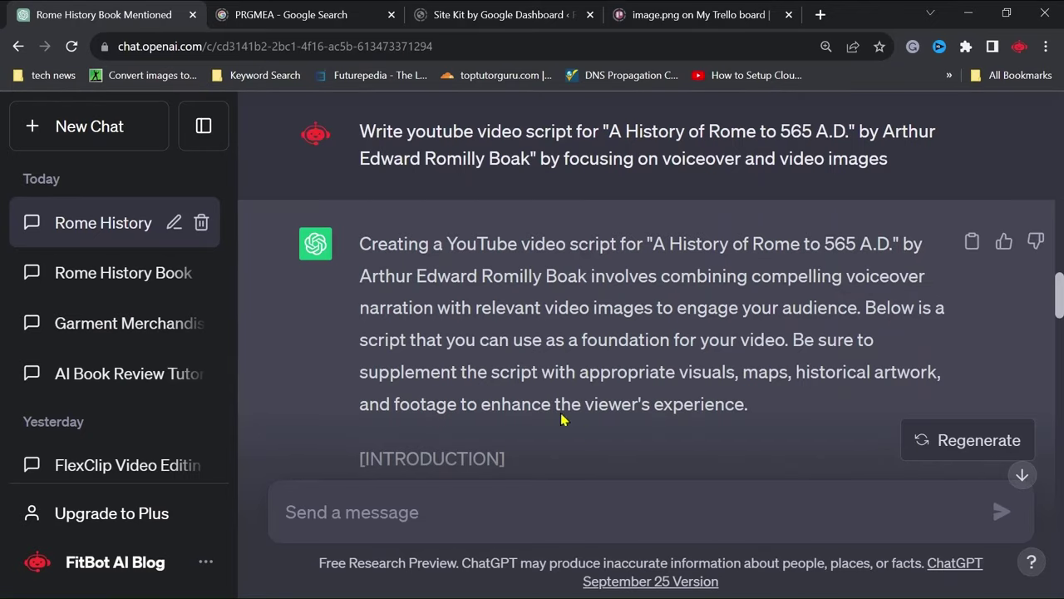
pyautogui.scroll(-3, 527, 371)
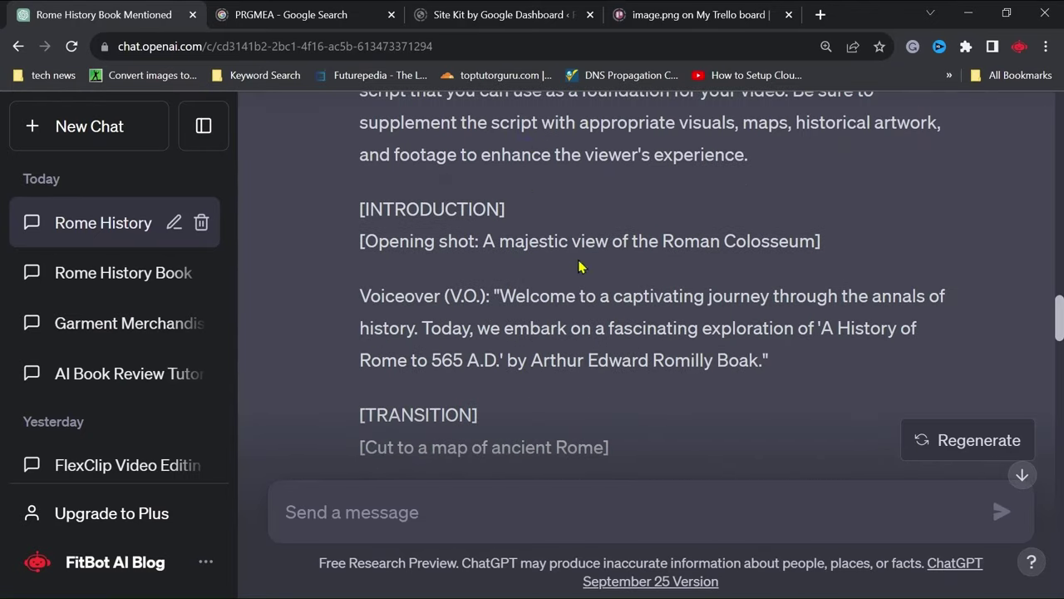
pyautogui.moveTo(481, 237); pyautogui.dragTo(725, 240)
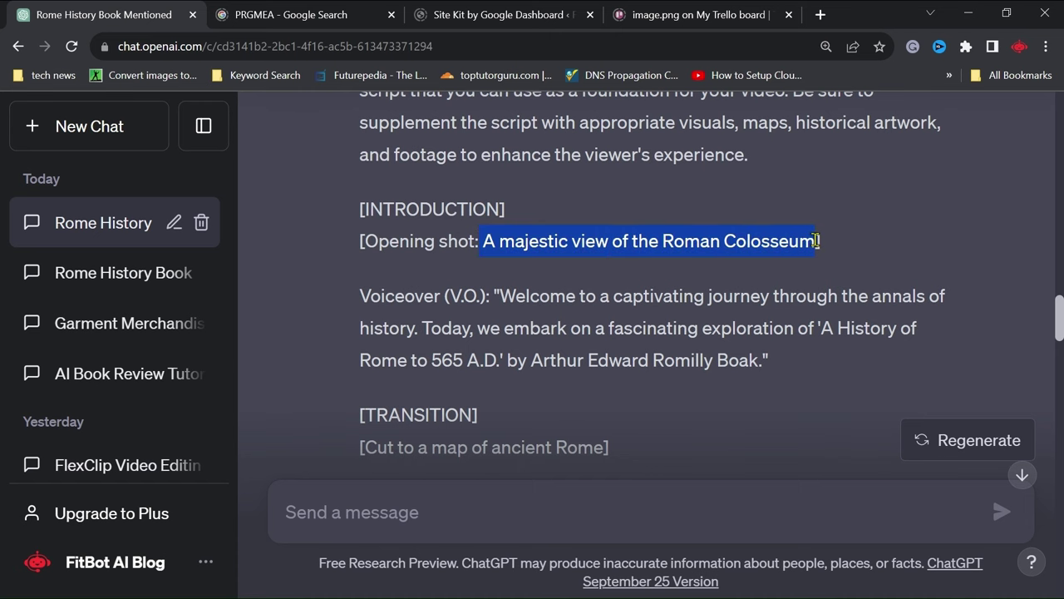
pyautogui.moveTo(817, 240); pyautogui.dragTo(818, 240)
pyautogui.scroll(-2, 538, 330)
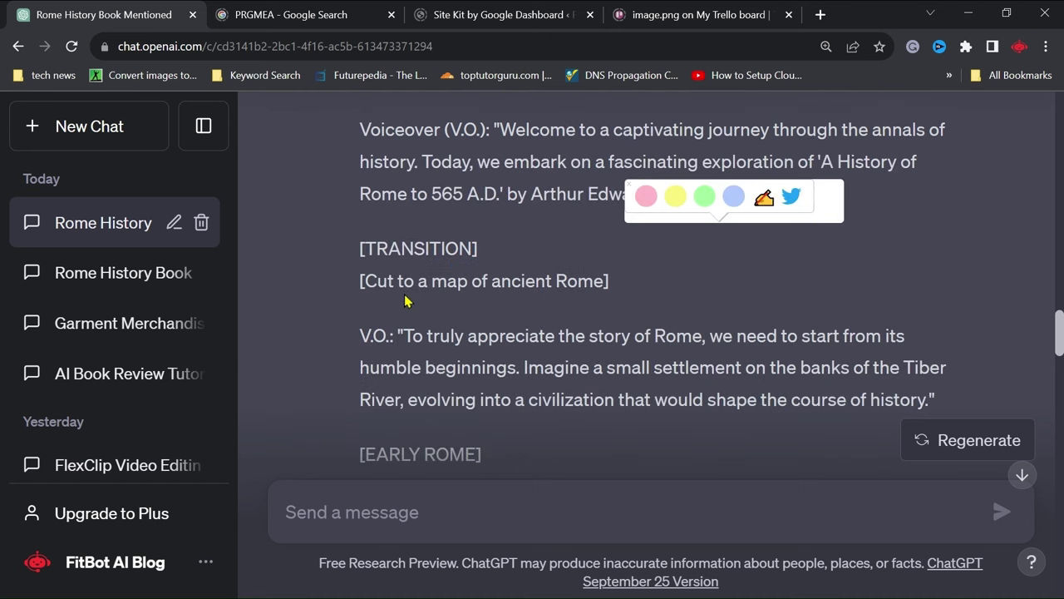
pyautogui.moveTo(435, 277); pyautogui.dragTo(602, 277)
pyautogui.scroll(-2, 494, 391)
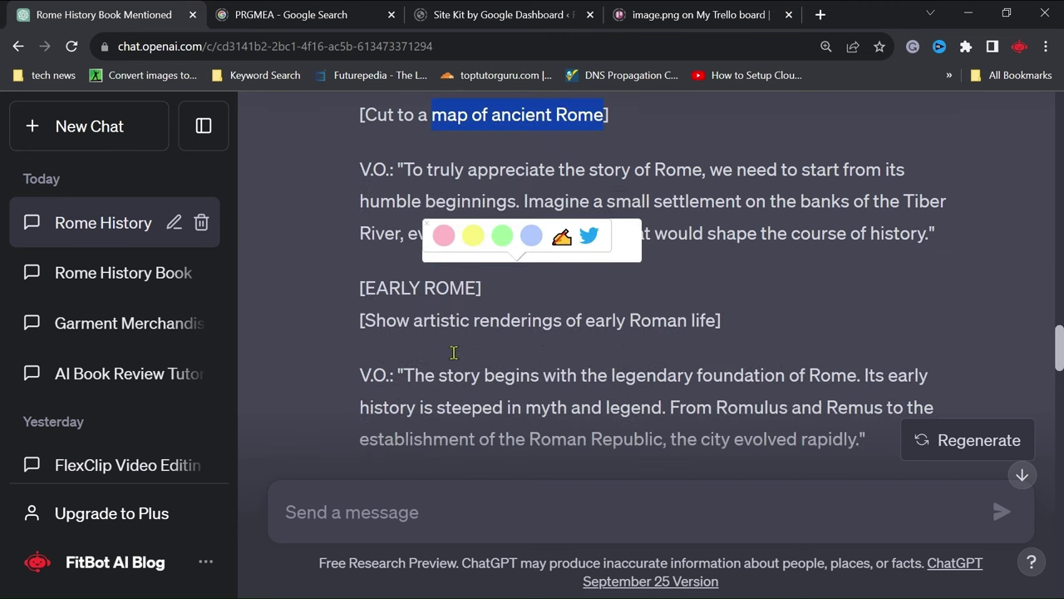
# - Highlight the script's visual descriptions for early Roman life, Roman senators and soldiers, and the following scene
pyautogui.click(366, 319)
pyautogui.moveTo(366, 319)
pyautogui.mouseDown()
pyautogui.moveTo(663, 309)
pyautogui.moveTo(717, 319)
pyautogui.mouseUp()
pyautogui.hotkey('ctrl', 'c')
pyautogui.scroll(-3, 523, 365)
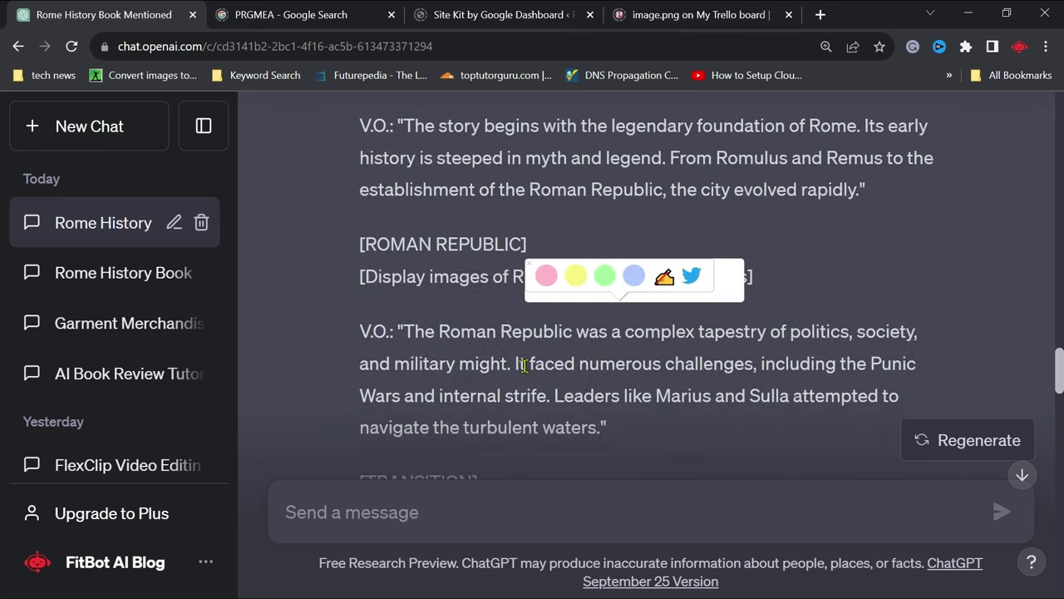
pyautogui.moveTo(373, 279); pyautogui.dragTo(748, 278)
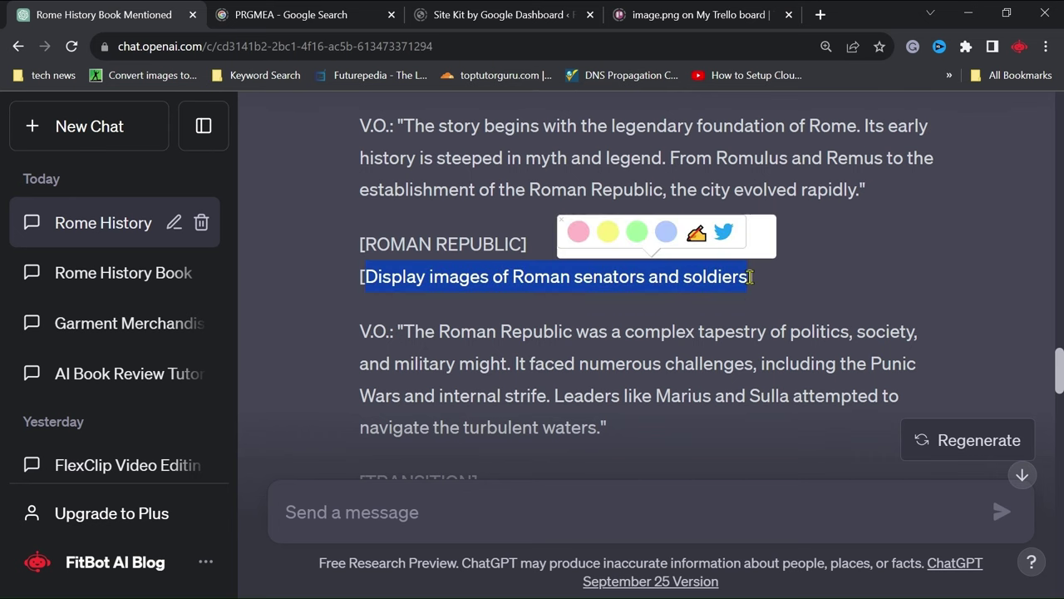
pyautogui.scroll(-2, 593, 352)
pyautogui.moveTo(368, 347); pyautogui.dragTo(791, 347)
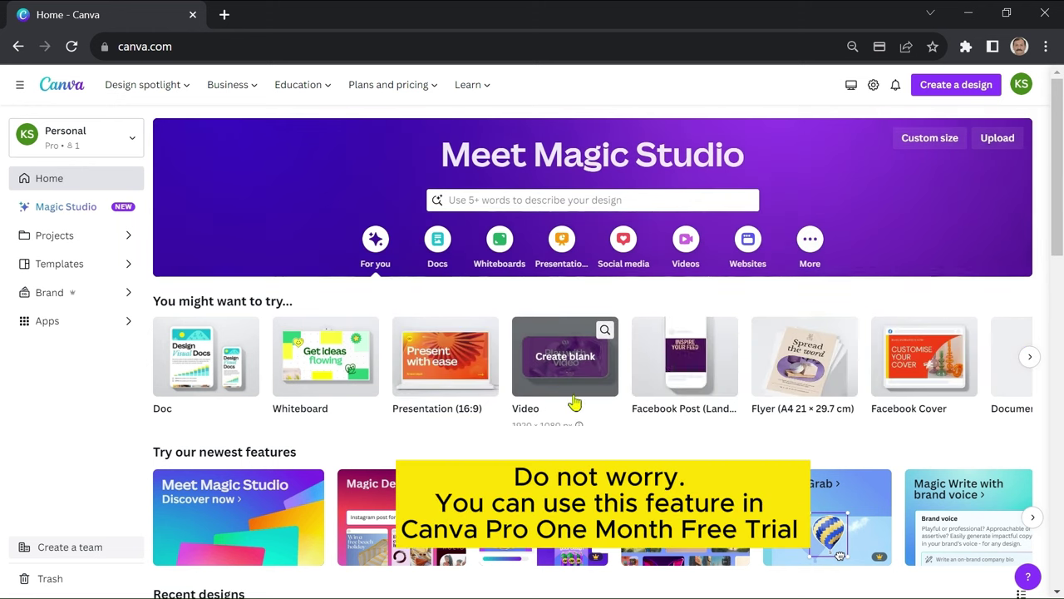
# - Switch to Canva, create a blank video design and open the Magic Media app in it
pyautogui.click(565, 356)
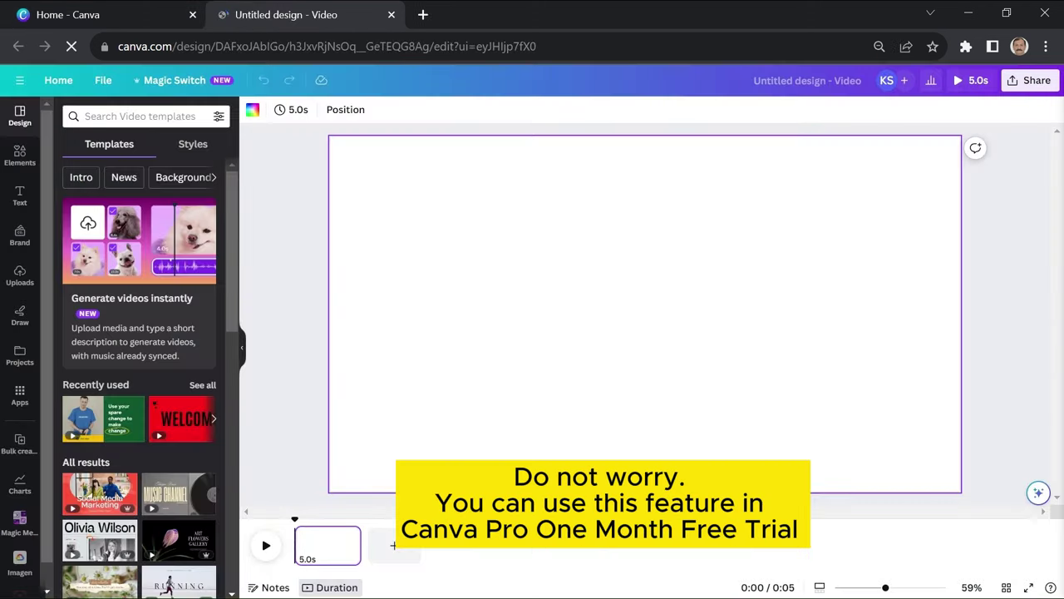
pyautogui.click(20, 394)
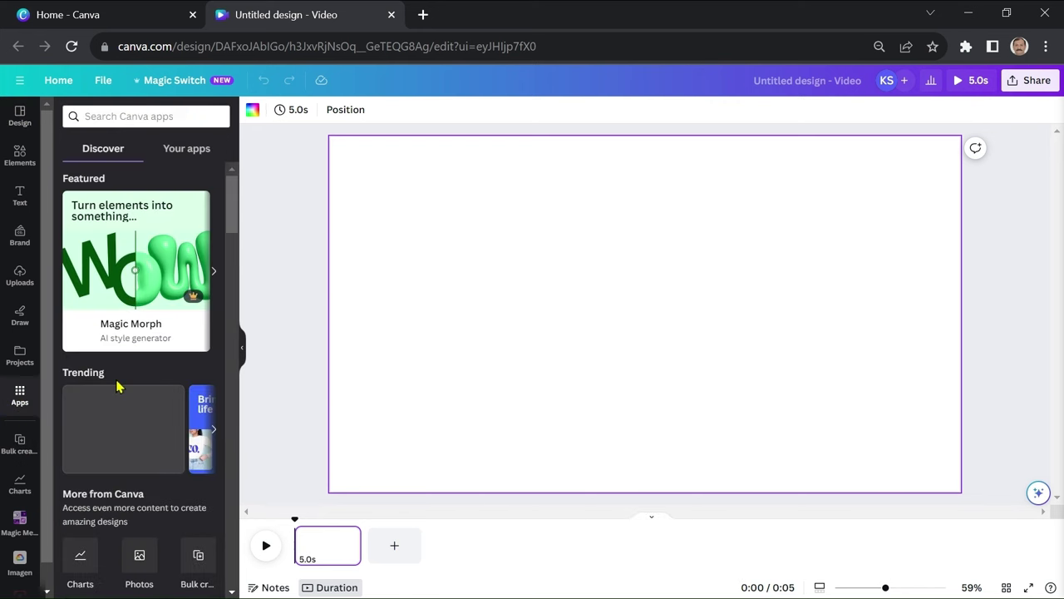
pyautogui.scroll(-6, 119, 385)
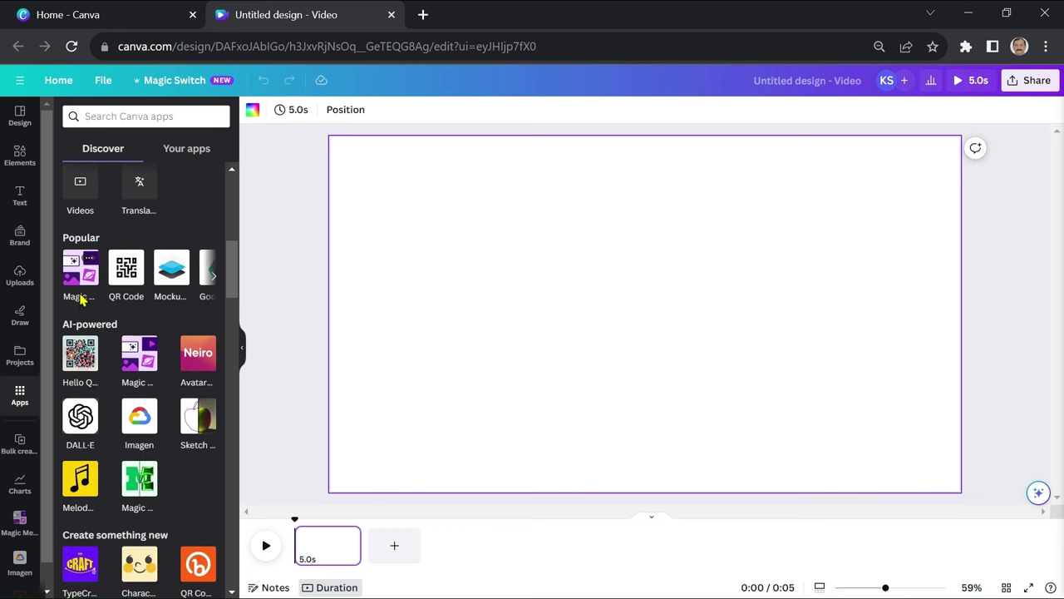
pyautogui.click(75, 264)
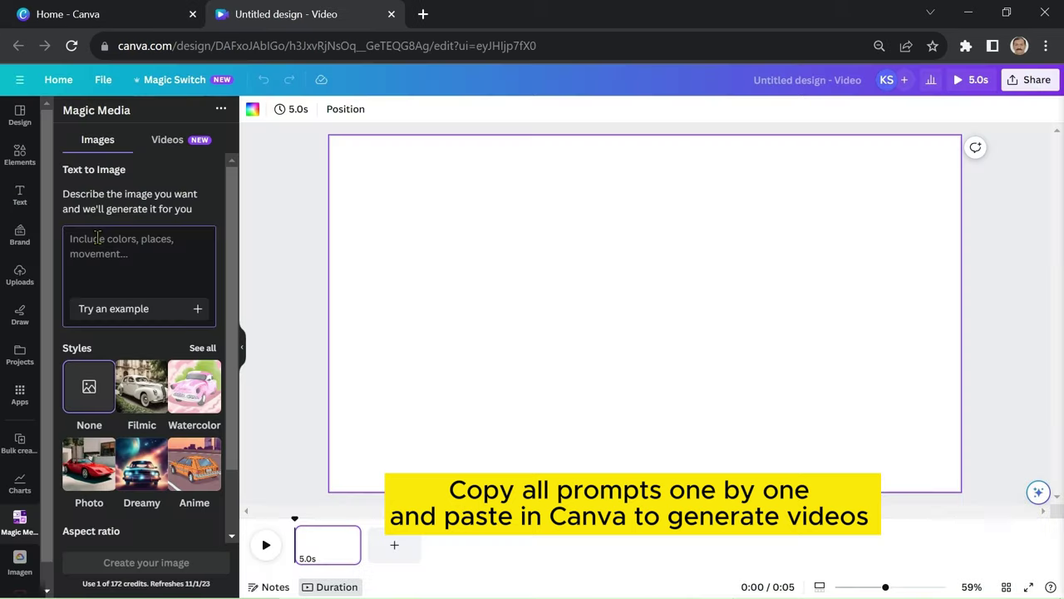
# - Generate a text-to-video clip in Magic Media from the prompt "A majestic view of the Roman Colosseum"
pyautogui.write('A majestic view of the Roman Colosseum')
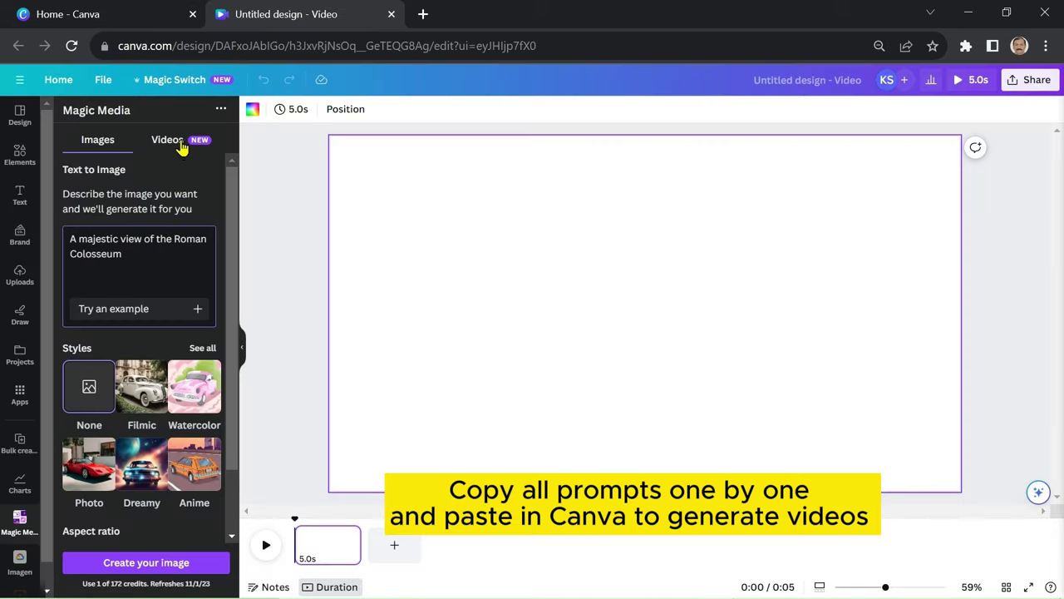
pyautogui.click(170, 140)
pyautogui.click(186, 255)
pyautogui.write('A majestic view of the Roman Colosseum')
pyautogui.click(202, 463)
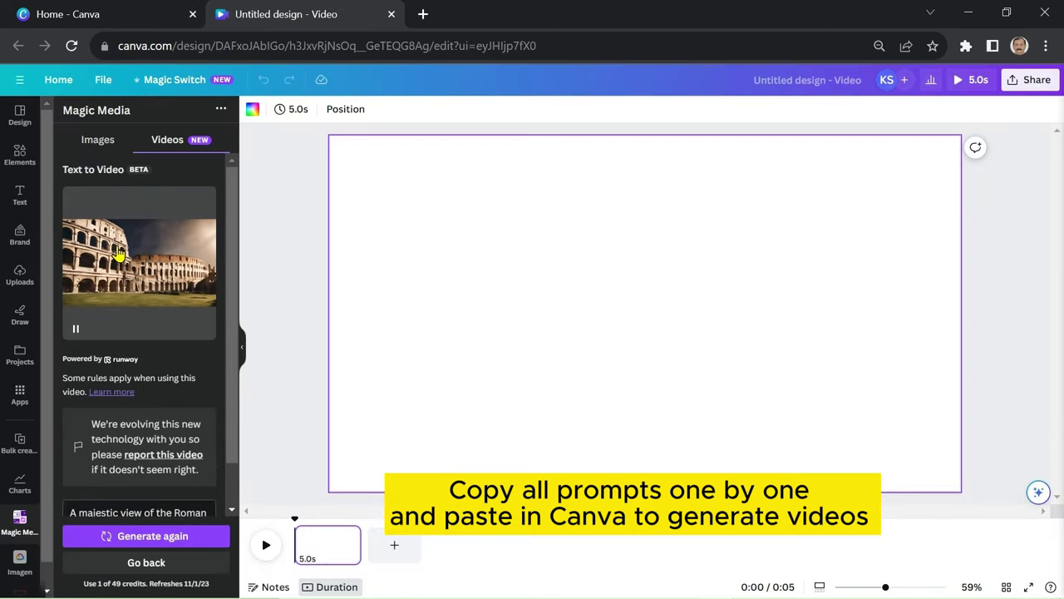
# - Add the generated Colosseum clip to the page and make it fill the whole page as the background
pyautogui.click(119, 257)
pyautogui.rightClick(571, 248)
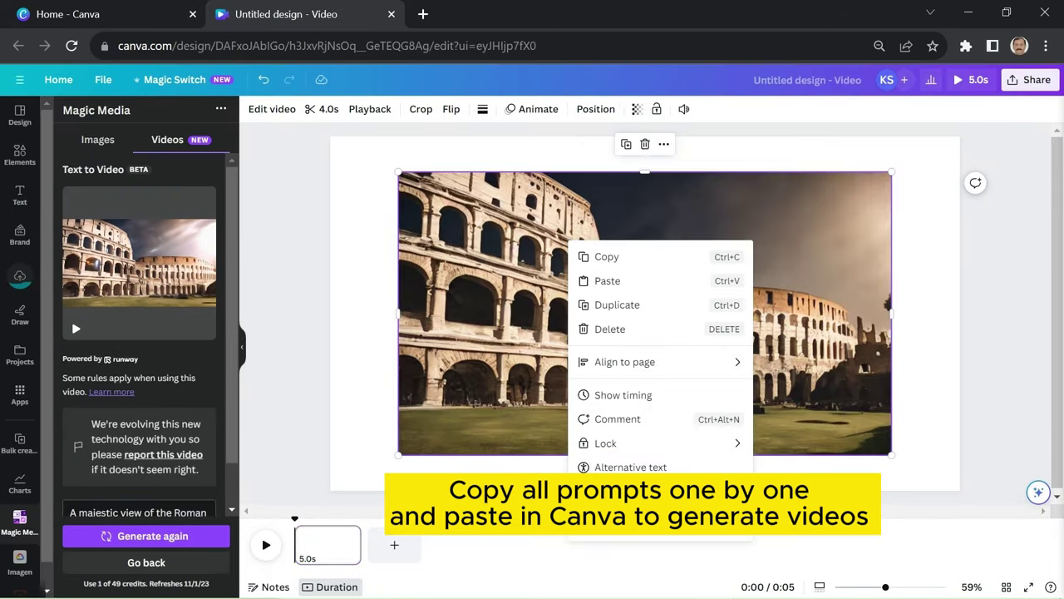
pyautogui.click(625, 467)
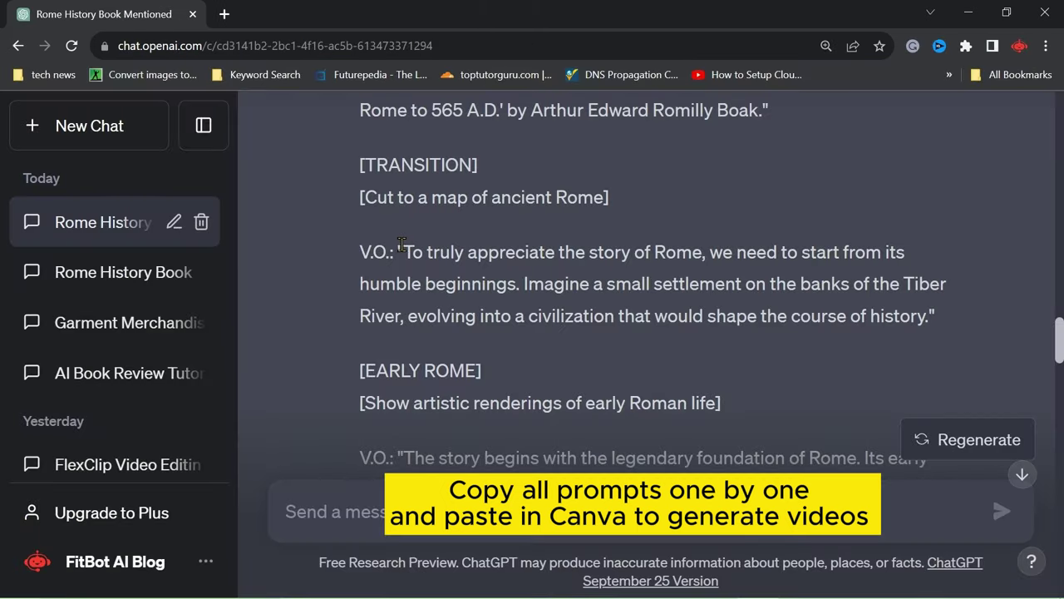
# - Generate a clip from the script's prompt "Show artistic renderings of early Roman life" and place it full-page on a new second page
pyautogui.scroll(-1, 462, 341)
pyautogui.moveTo(366, 318); pyautogui.dragTo(716, 320)
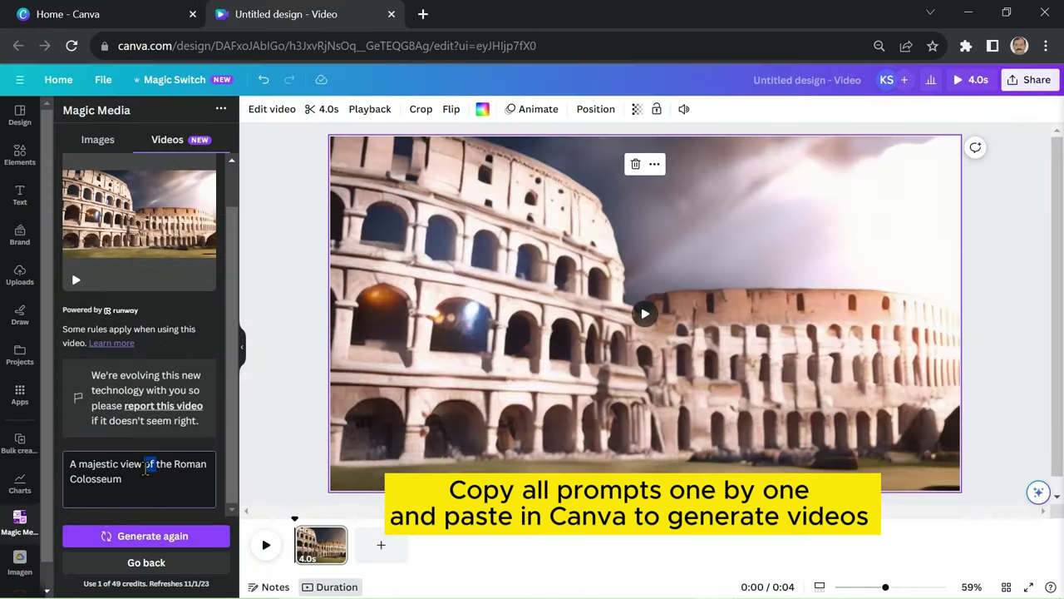
pyautogui.hotkey('ctrl', 'v')
pyautogui.click(171, 536)
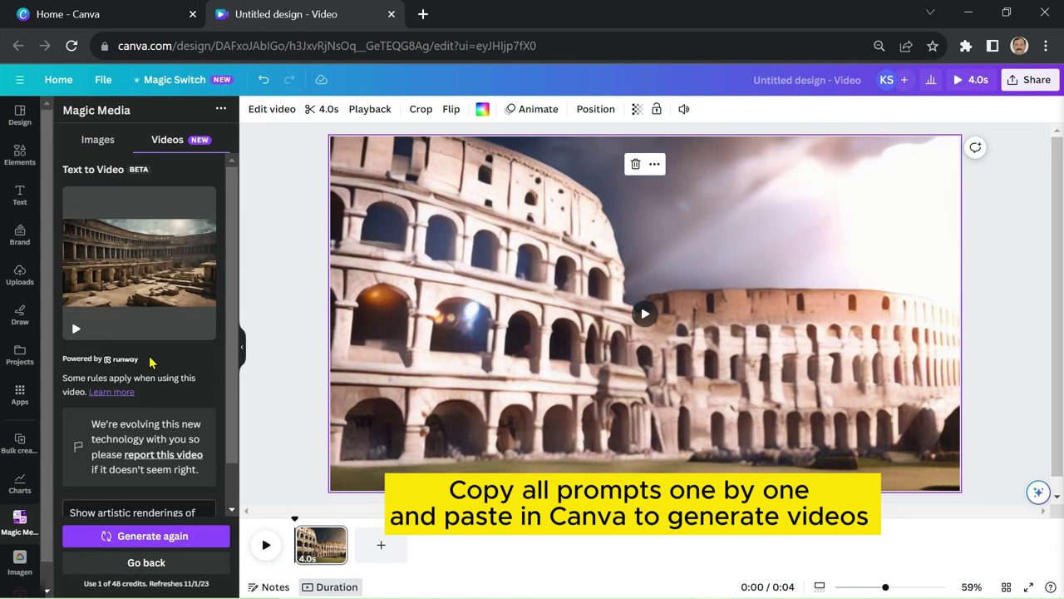
pyautogui.moveTo(139, 266); pyautogui.dragTo(391, 547)
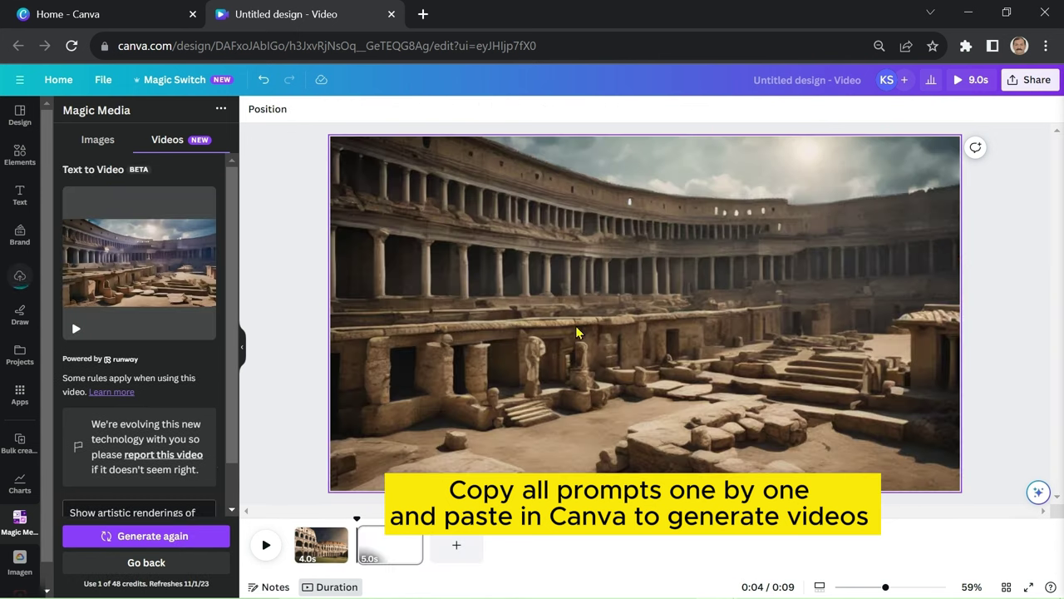
pyautogui.click(641, 314)
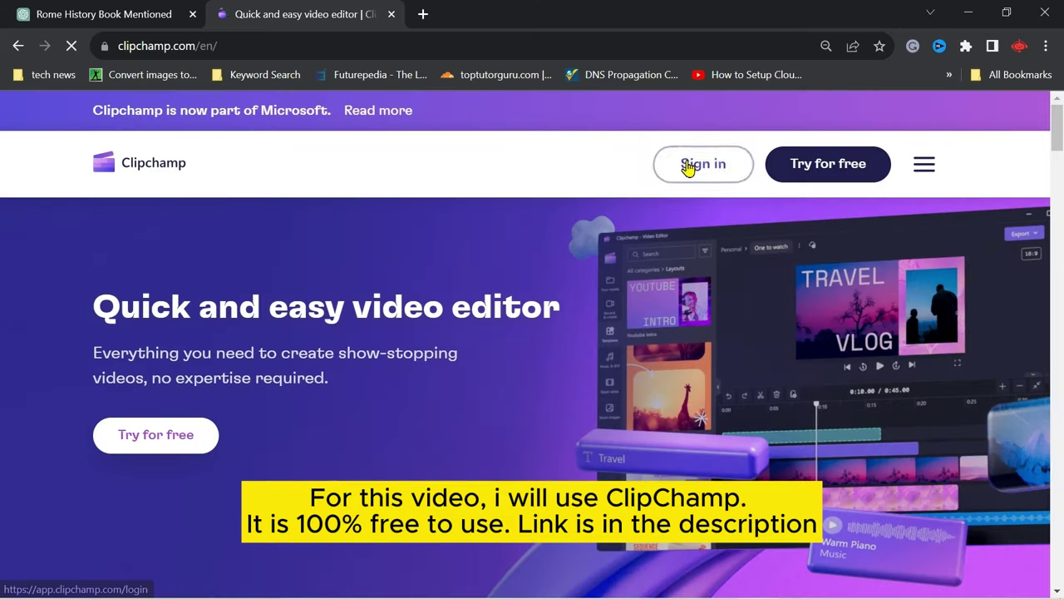
# - Sign in to Clipchamp, create a new video from scratch and open its Text to speech tool
pyautogui.click(688, 167)
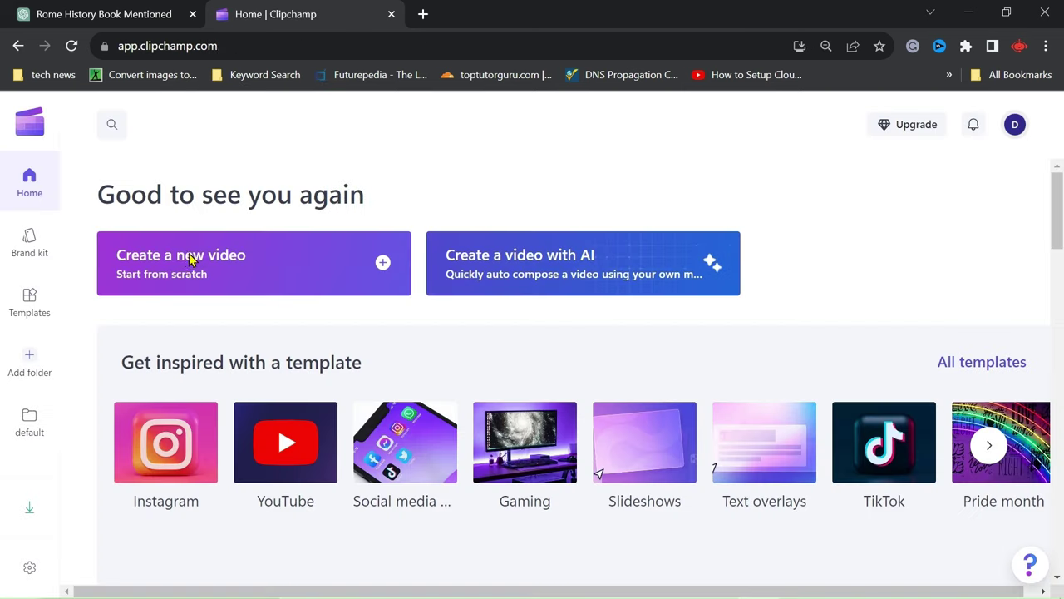
pyautogui.click(190, 261)
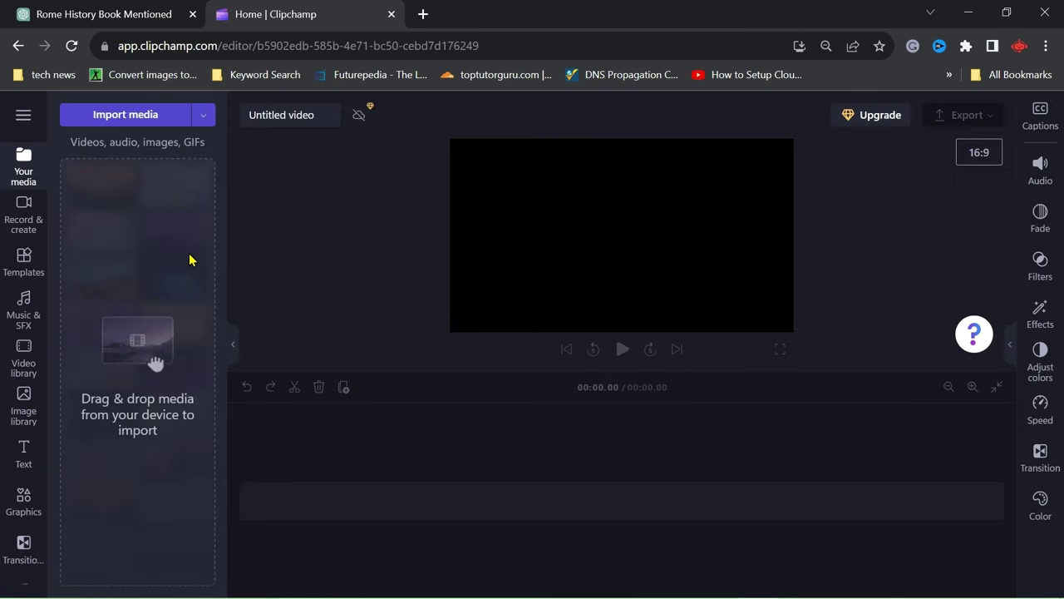
pyautogui.click(23, 215)
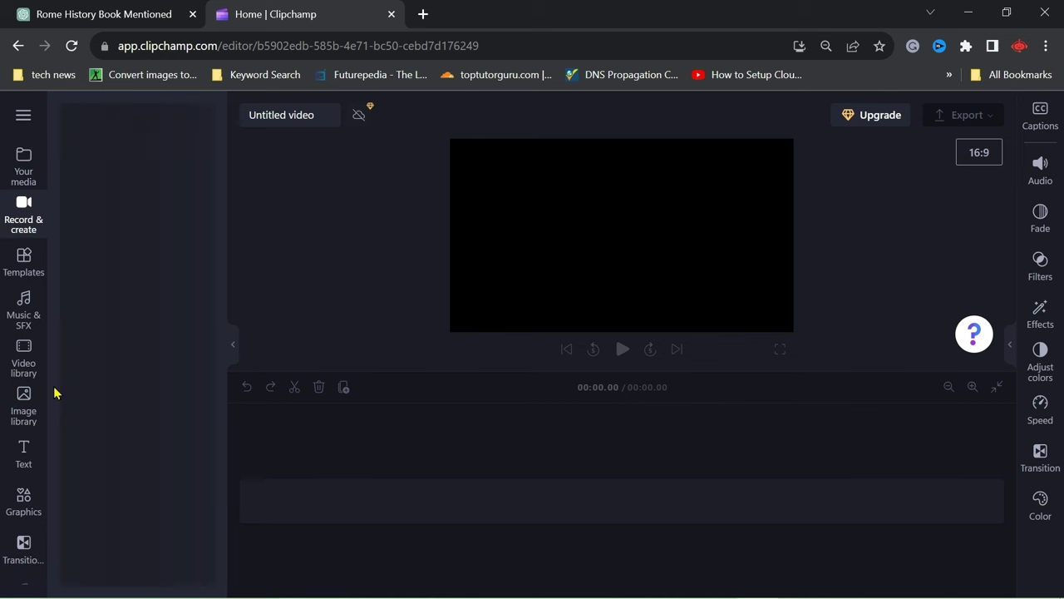
pyautogui.click(108, 439)
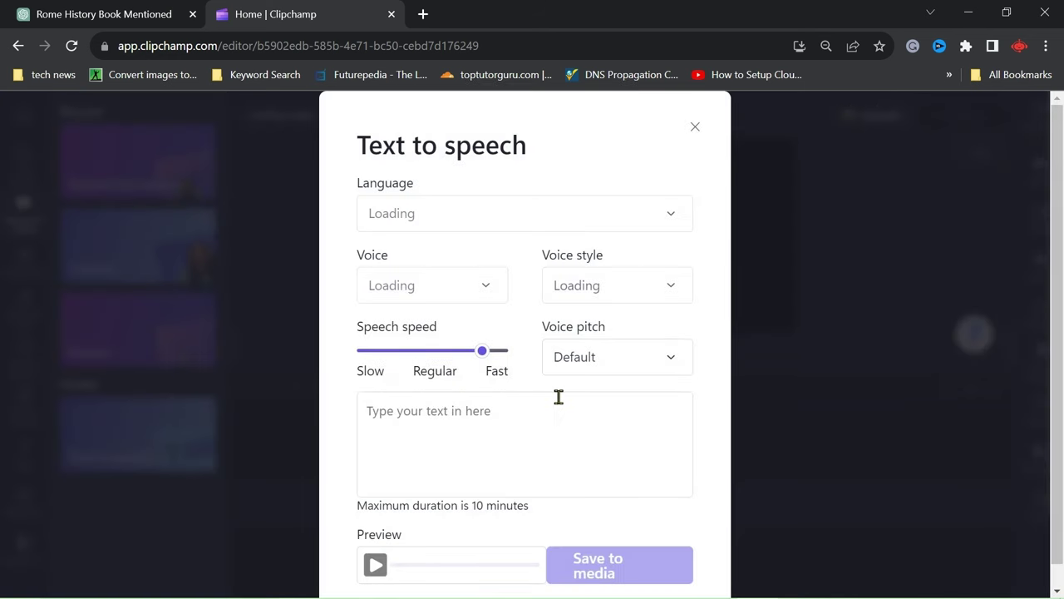
# - Paste the voiceover script beginning "Welcome to a captivating journey" into the text-to-speech text and check it through
pyautogui.click(511, 410)
pyautogui.hotkey('ctrl', 'v')
pyautogui.scroll(5, 514, 445)
pyautogui.scroll(3, 513, 445)
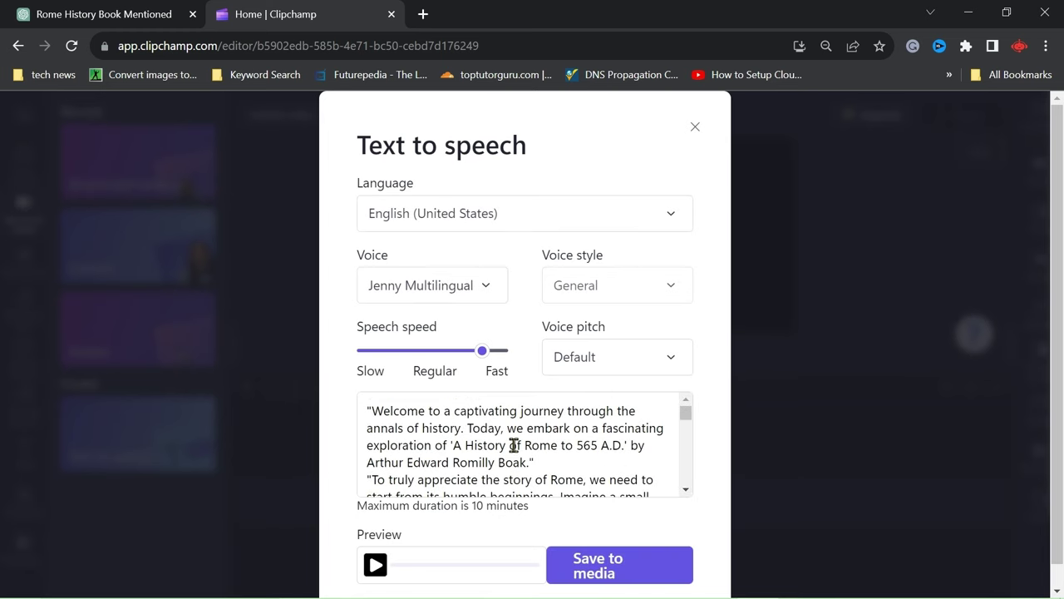
pyautogui.scroll(-15, 514, 445)
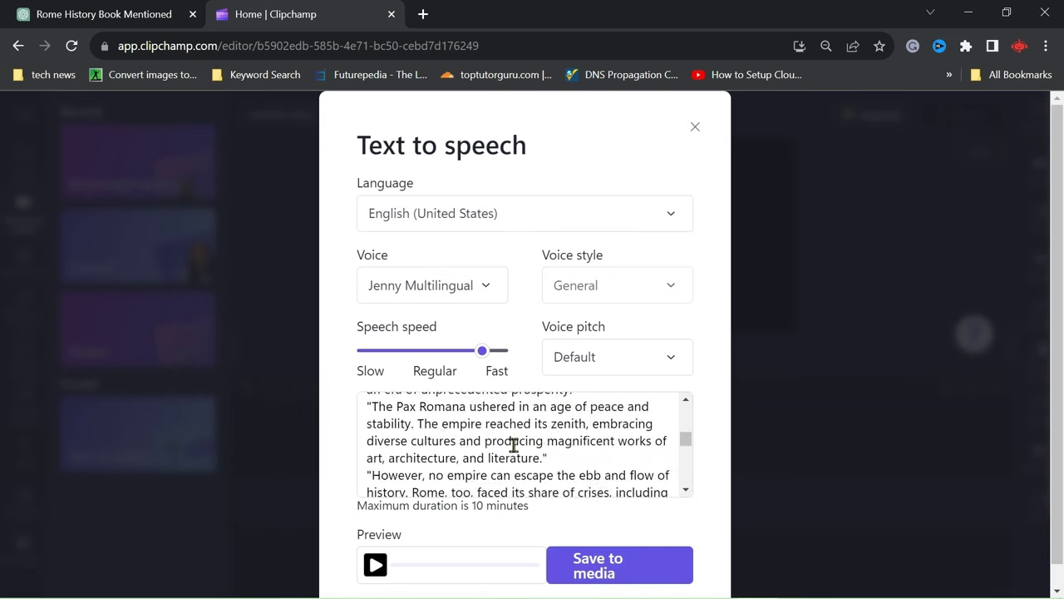
# - Set the text-to-speech voice to Guy and save the voiceover to the project's media
pyautogui.click(488, 286)
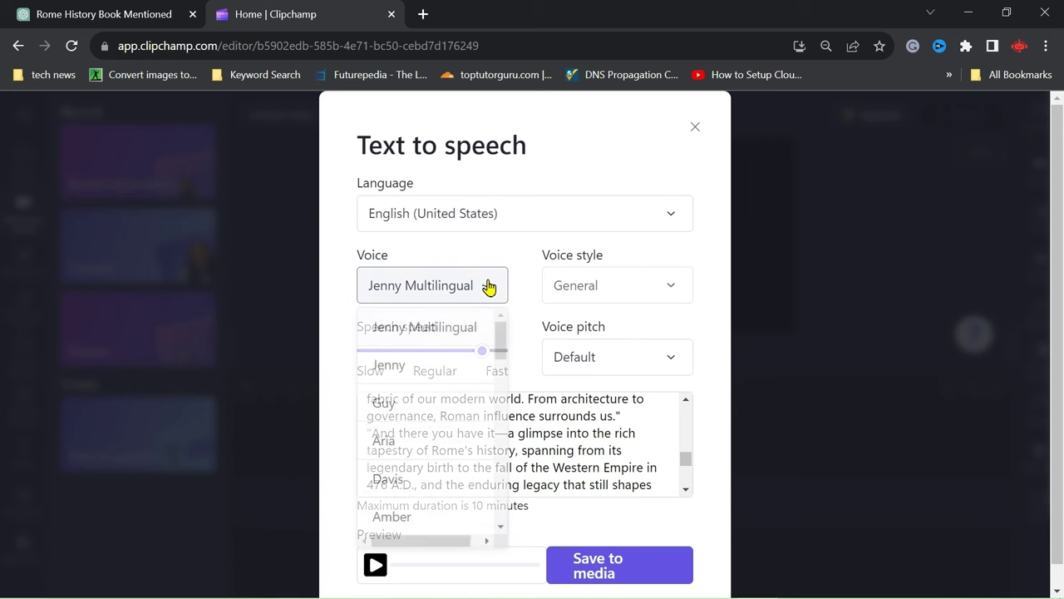
pyautogui.click(391, 405)
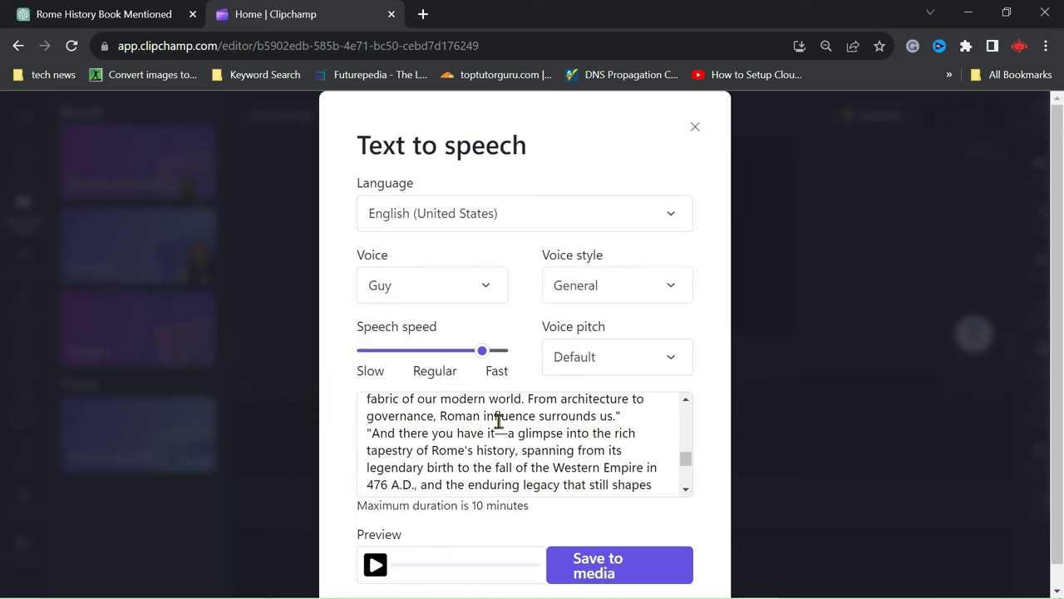
pyautogui.click(586, 565)
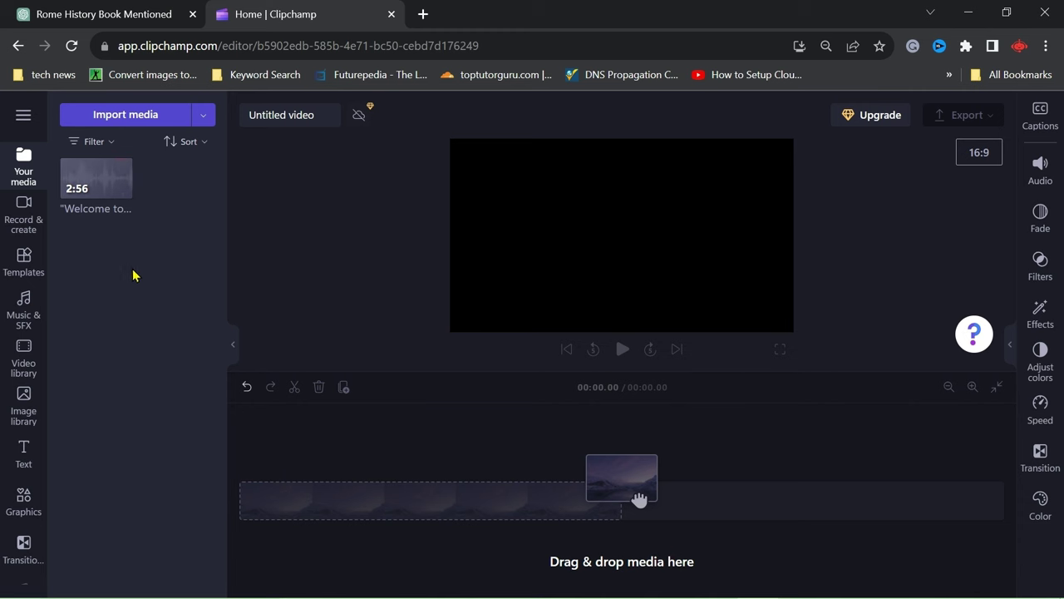
# - Place the saved voiceover at the start of the timeline and listen to its first seconds
pyautogui.moveTo(90, 178); pyautogui.dragTo(396, 511)
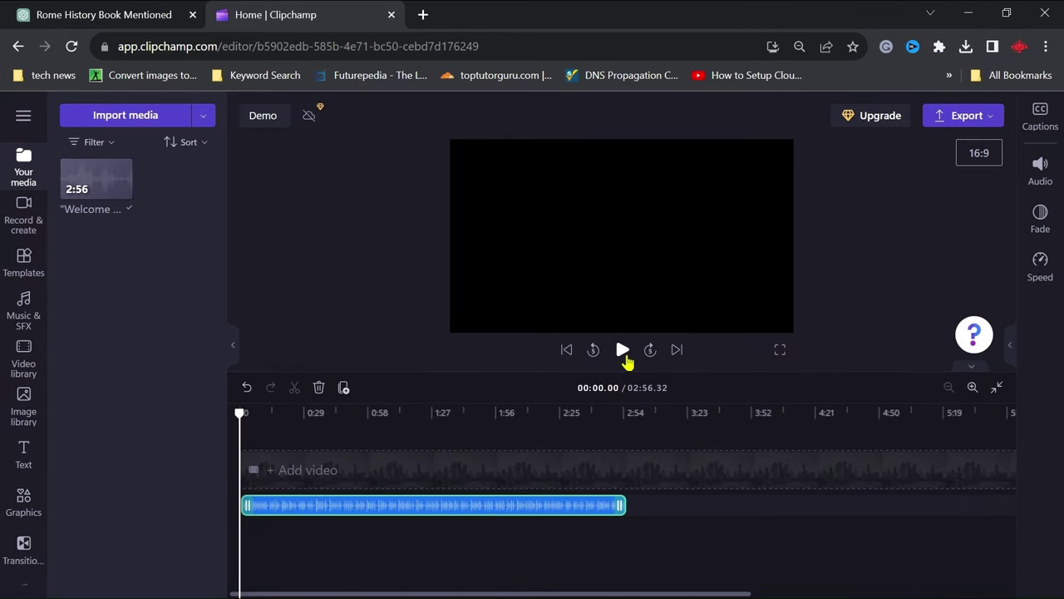
pyautogui.click(623, 350)
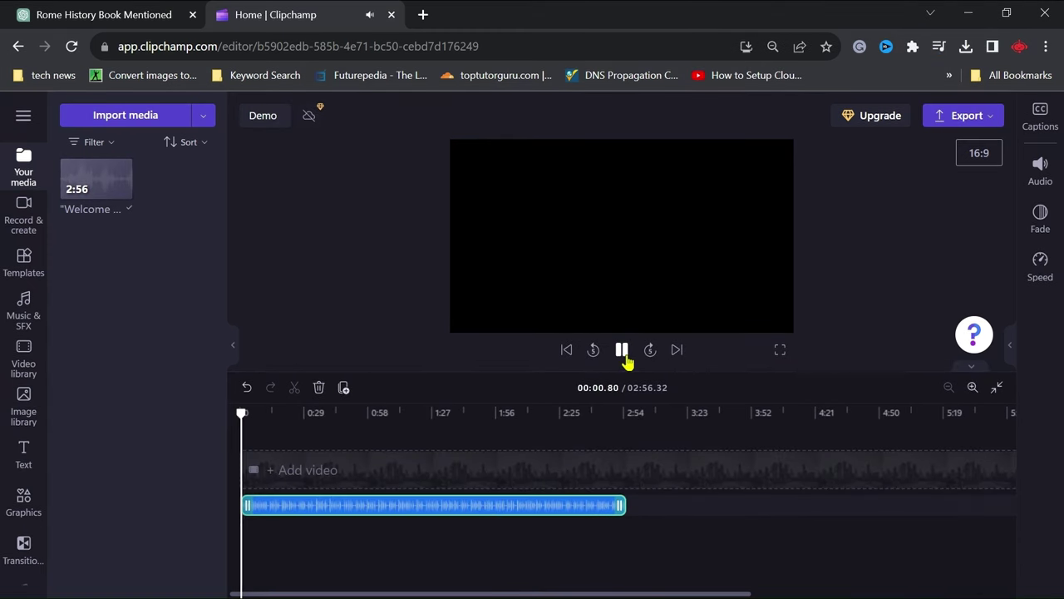
pyautogui.click(625, 355)
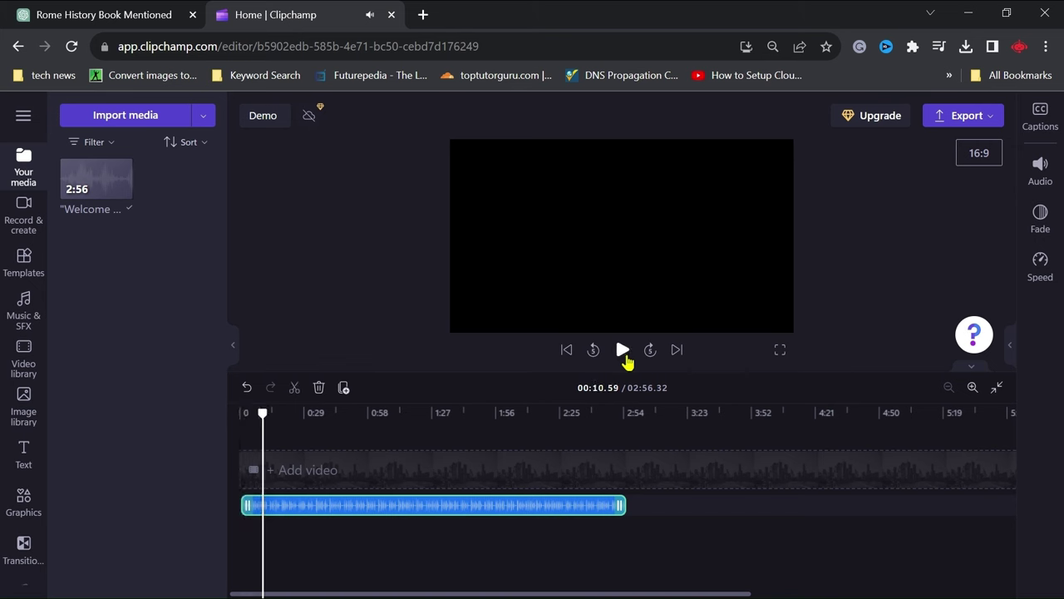
# - Export the voiceover project as an MP4 file and view the export page
pyautogui.click(993, 115)
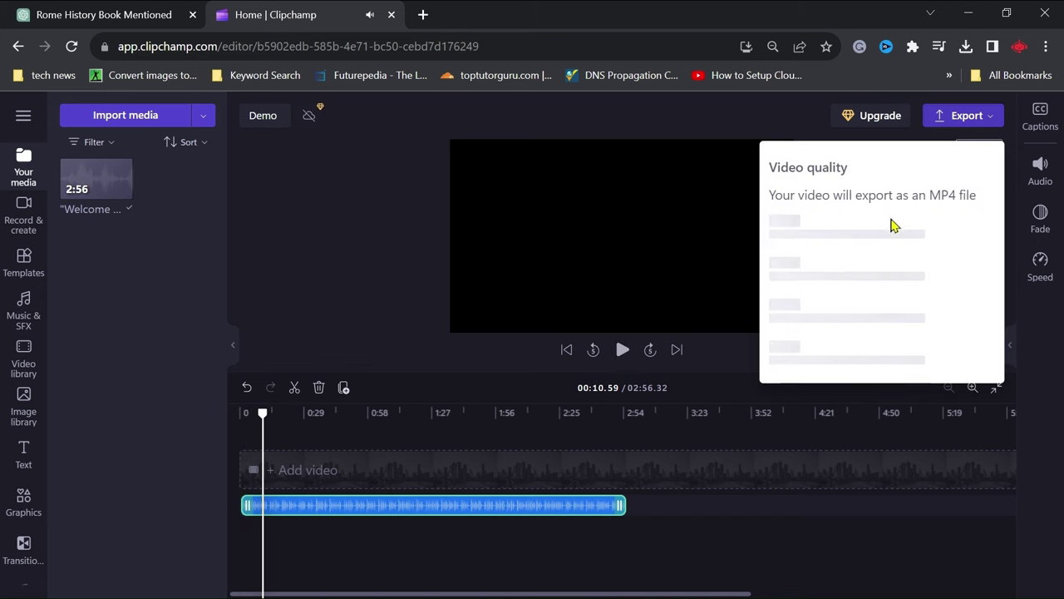
pyautogui.click(812, 340)
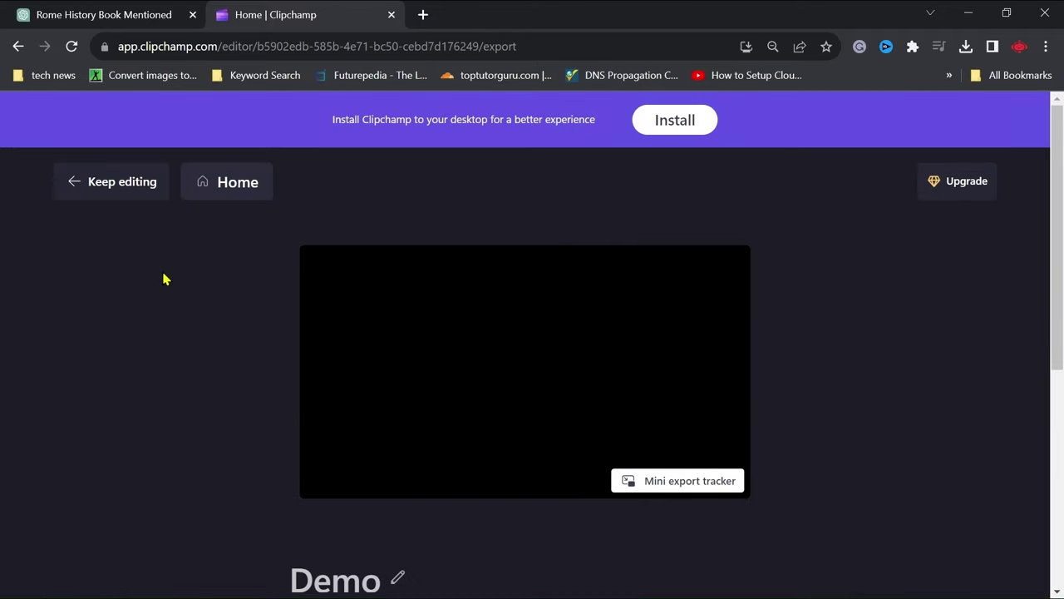
pyautogui.scroll(-2, 456, 532)
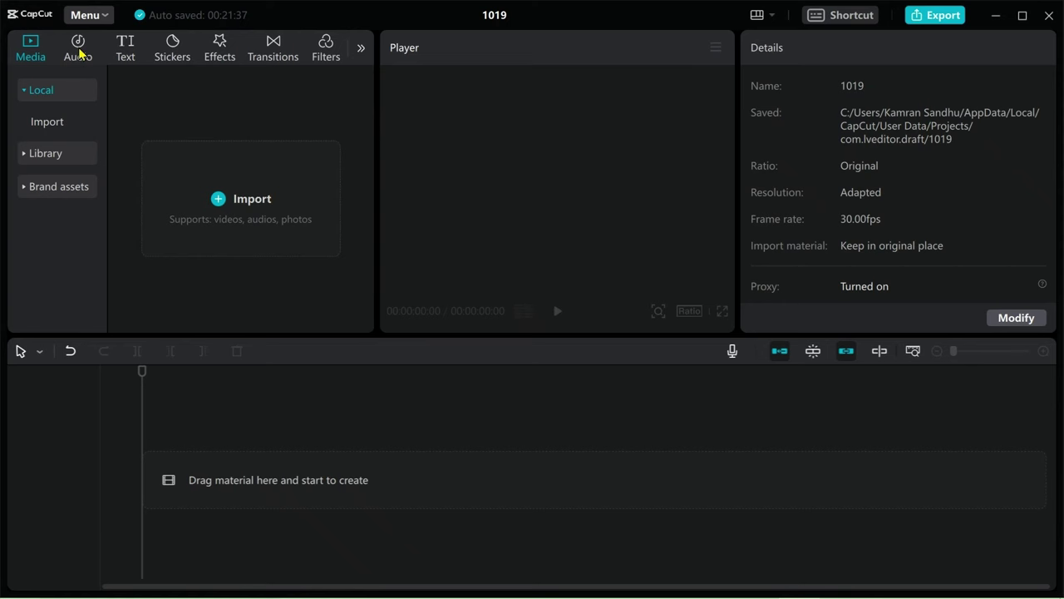
# - Import the extracted audio of the downloaded video "Demo - Made with Clipchamp (1)" as the voiceover
pyautogui.click(79, 48)
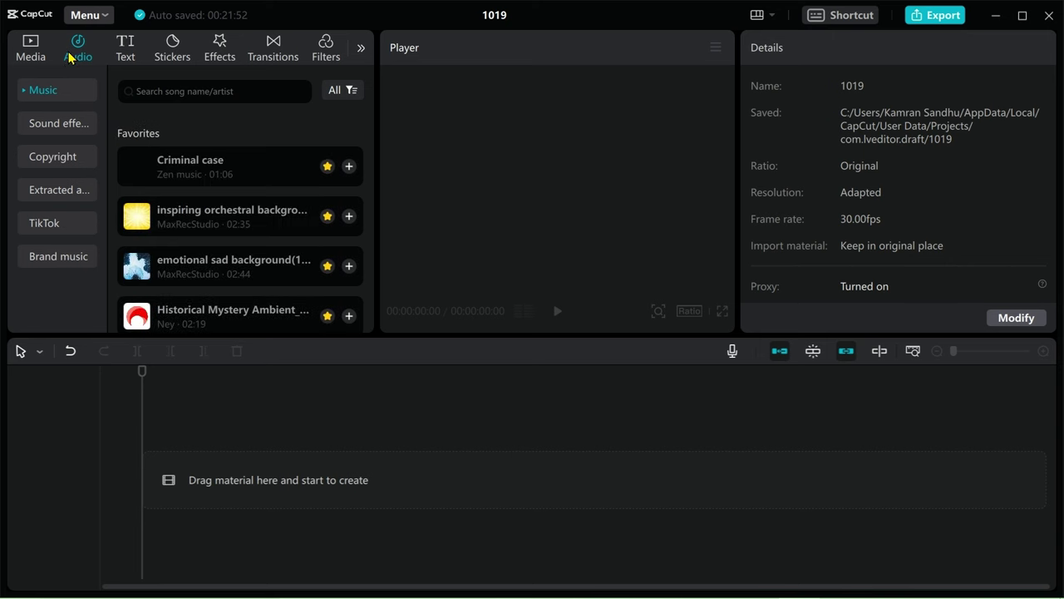
pyautogui.click(58, 192)
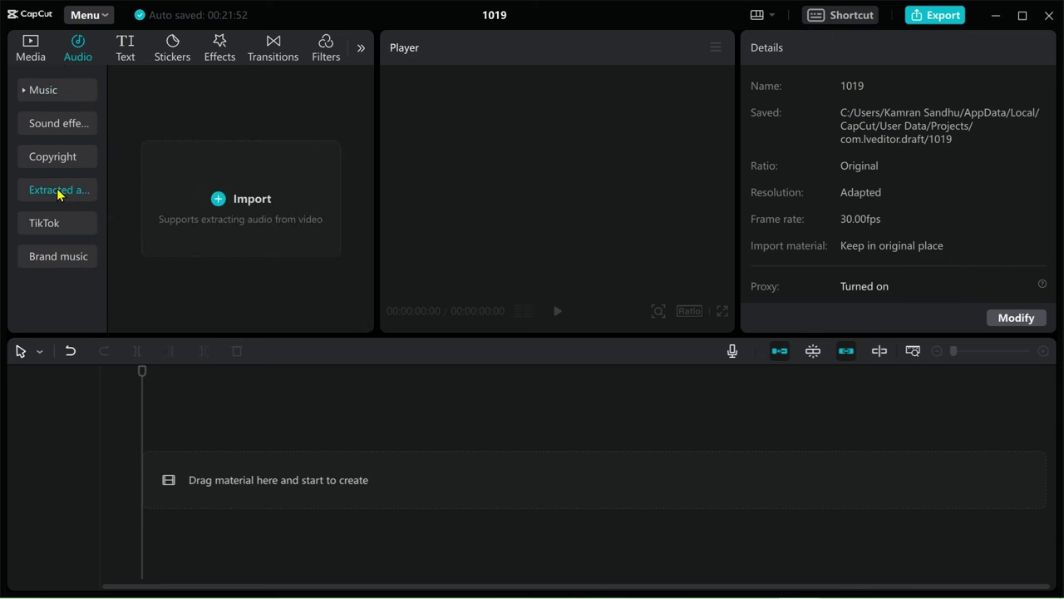
pyautogui.click(220, 201)
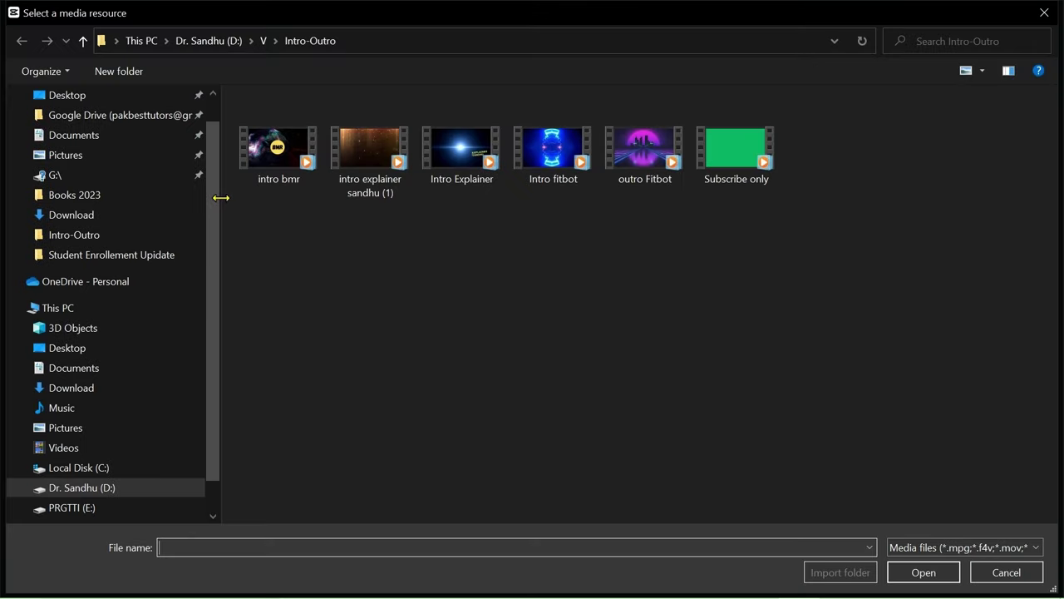
pyautogui.click(87, 390)
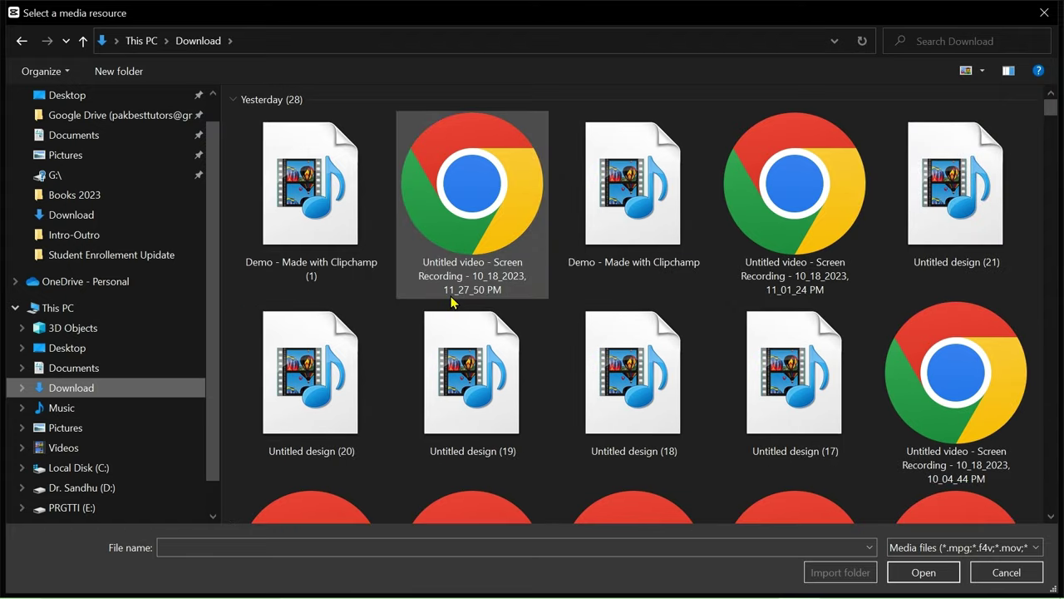
pyautogui.doubleClick(299, 192)
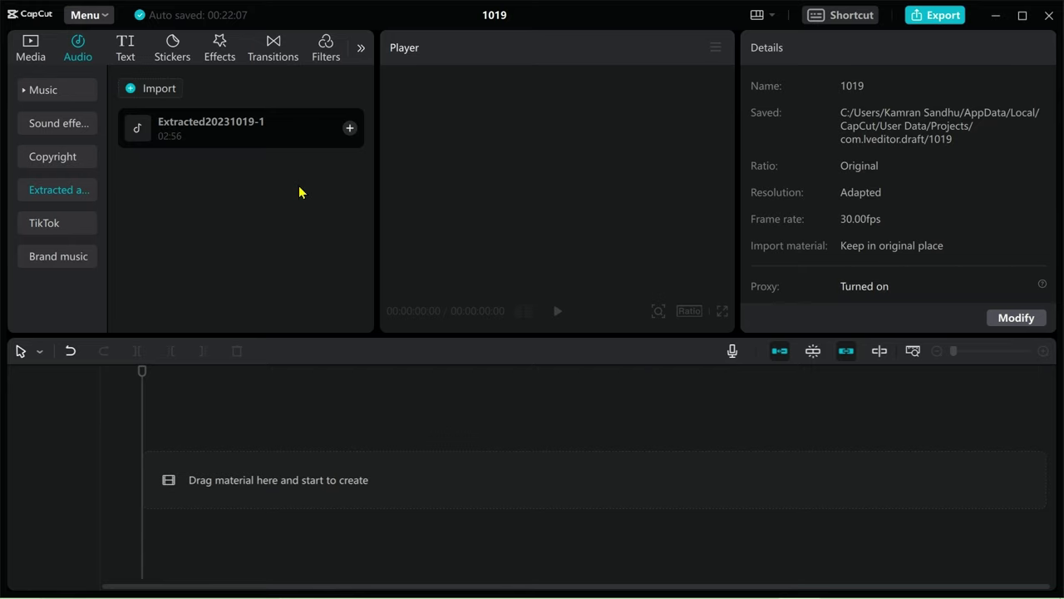
# - Add the extracted voiceover to the start of the timeline and listen to its first second
pyautogui.click(349, 128)
pyautogui.moveTo(164, 524)
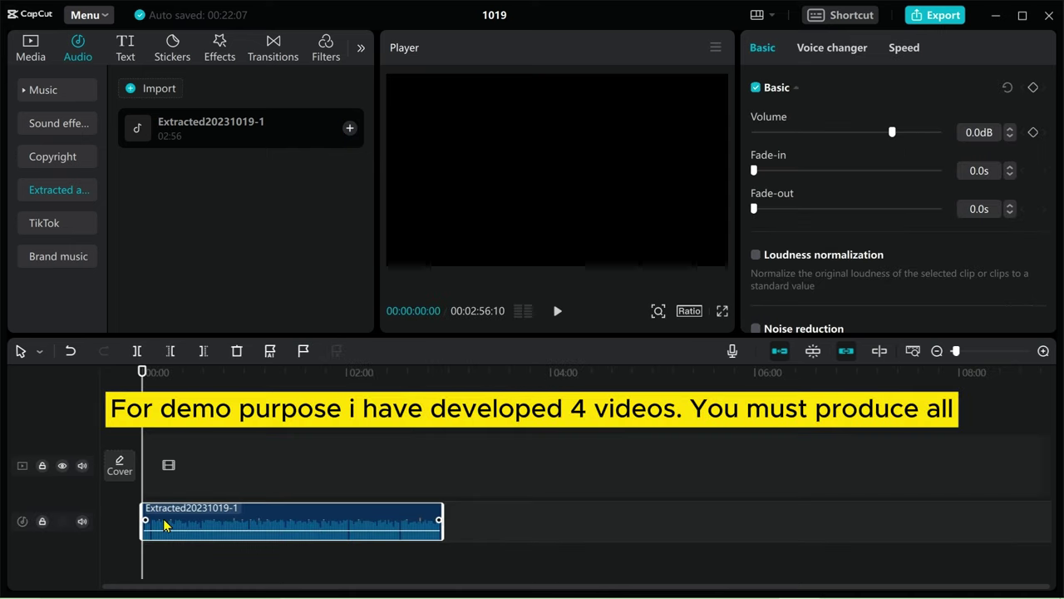
pyautogui.click(557, 311)
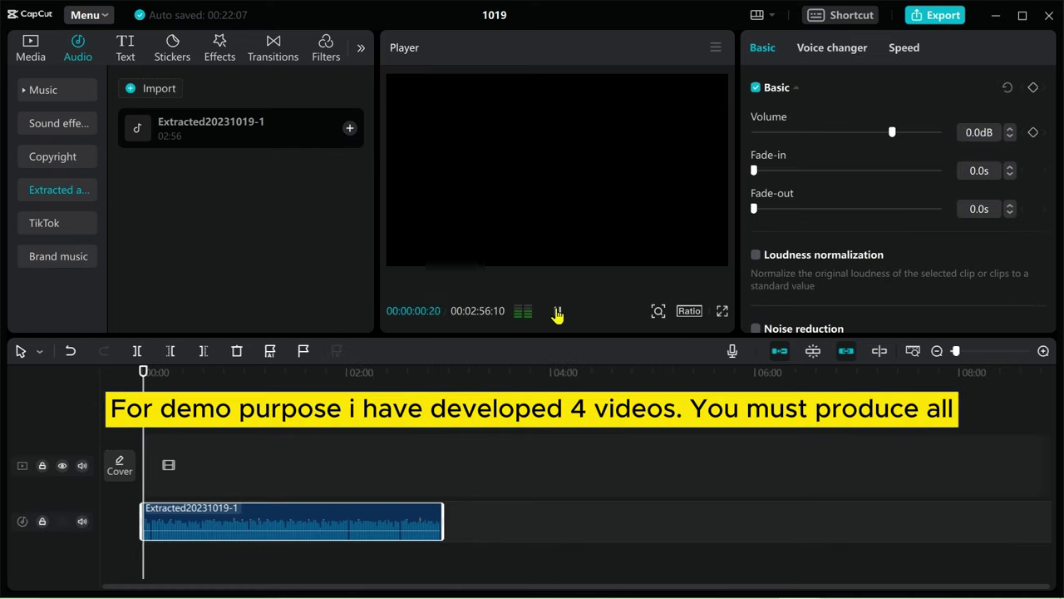
pyautogui.click(557, 311)
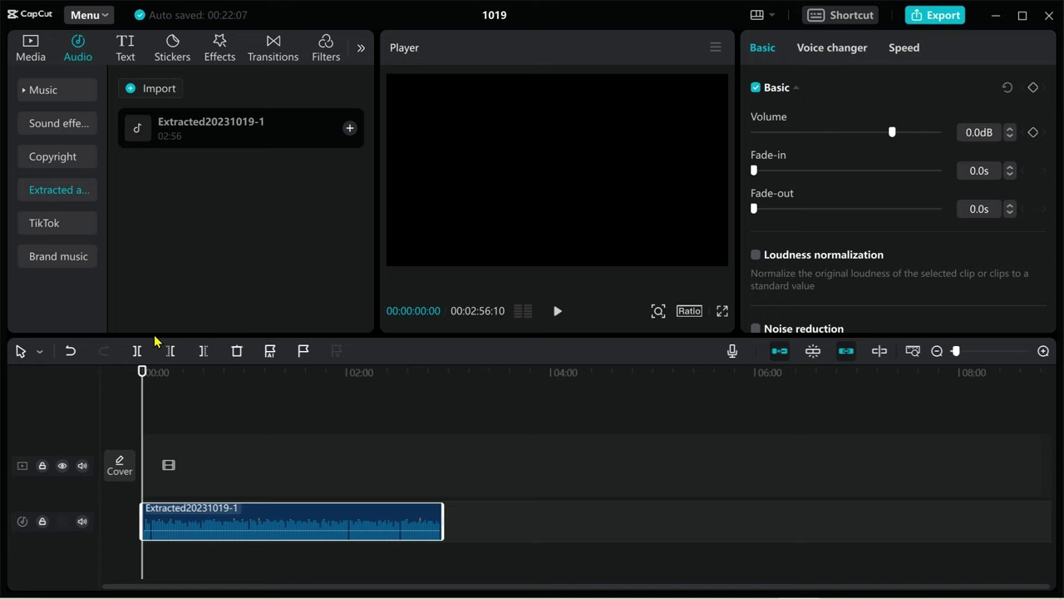
# - Import the video clips Untitled design (17), (18), (19) and (20) from the Download folder into the local media
pyautogui.click(31, 47)
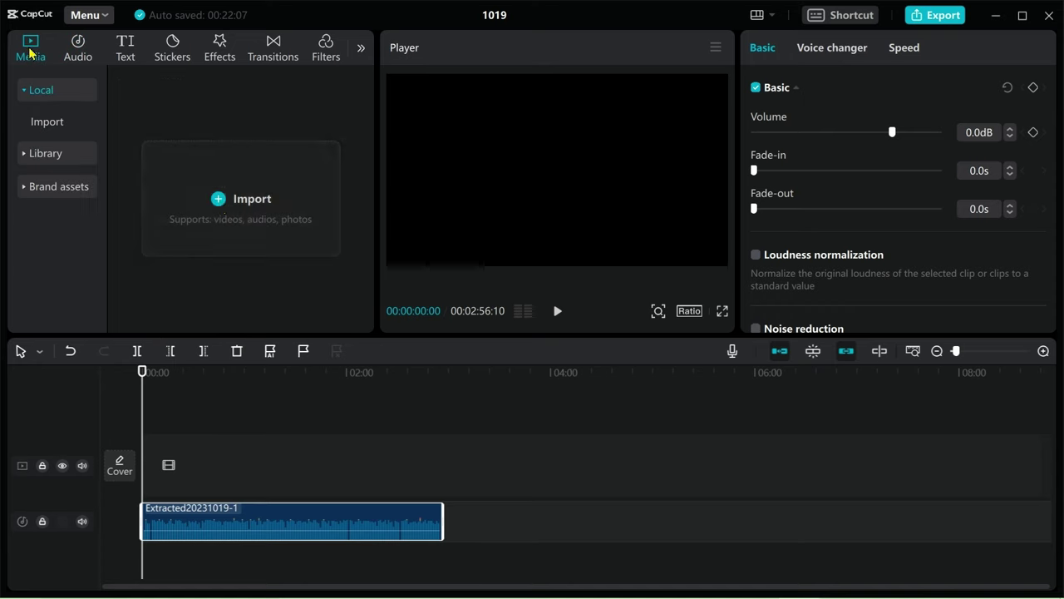
pyautogui.click(221, 202)
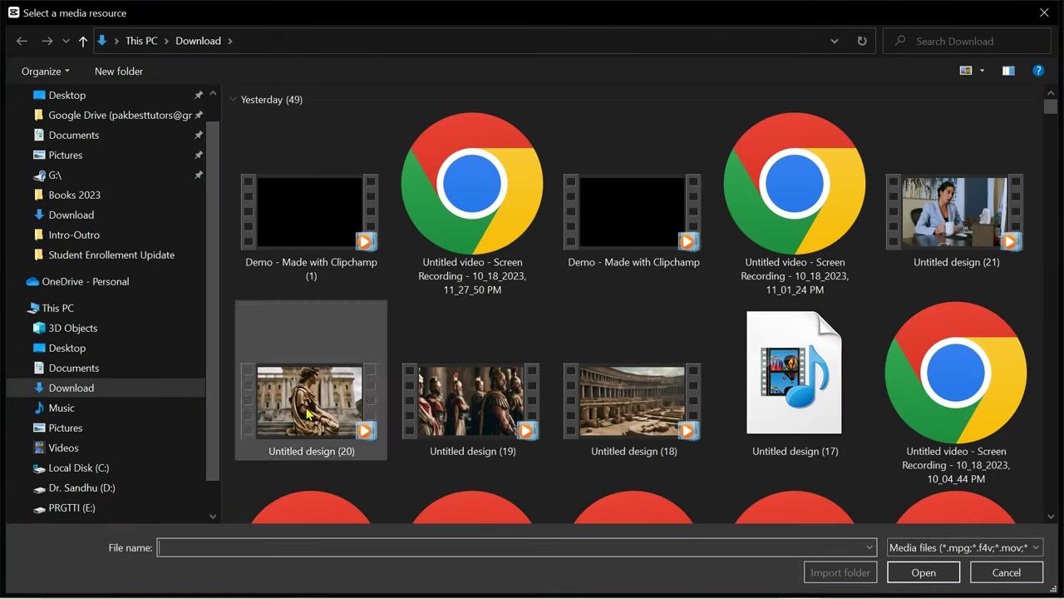
pyautogui.click(320, 409)
pyautogui.keyDown('ctrl'); pyautogui.click(505, 413); pyautogui.keyUp('ctrl')
pyautogui.keyDown('ctrl'); pyautogui.click(632, 403); pyautogui.keyUp('ctrl')
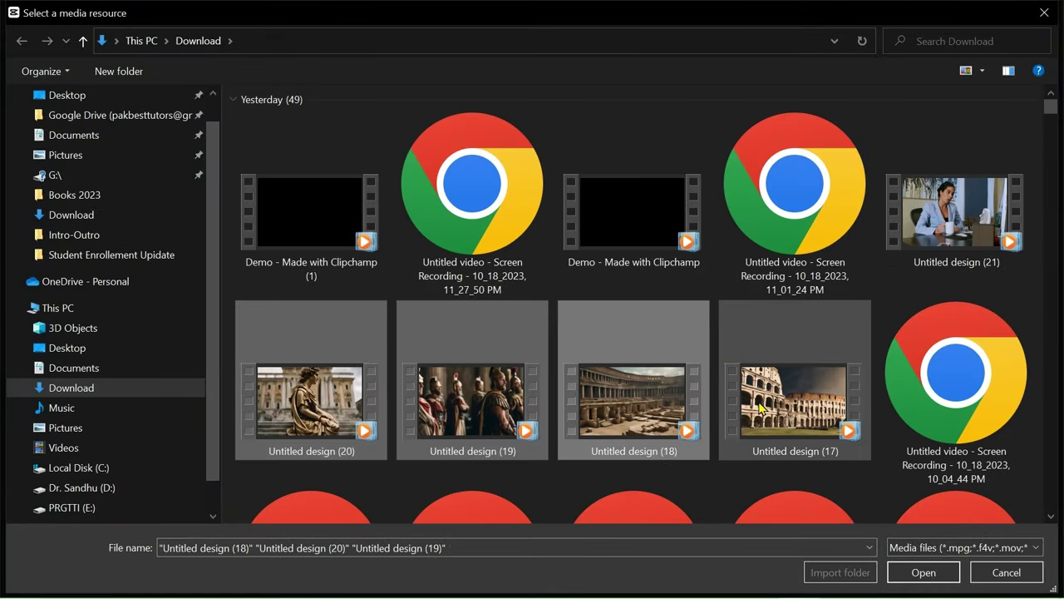
pyautogui.keyDown('ctrl'); pyautogui.click(792, 406); pyautogui.keyUp('ctrl')
pyautogui.click(923, 572)
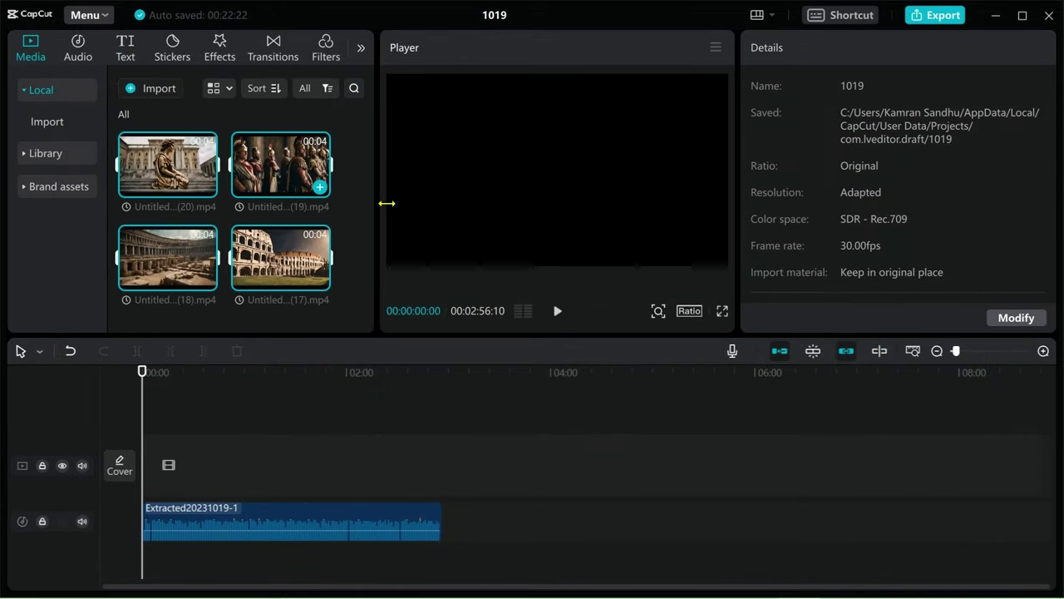
# - Place the clips on the main track above the voiceover in the order (17), (19), (20), (18)
pyautogui.moveTo(274, 274); pyautogui.dragTo(154, 462)
pyautogui.click(1041, 351)
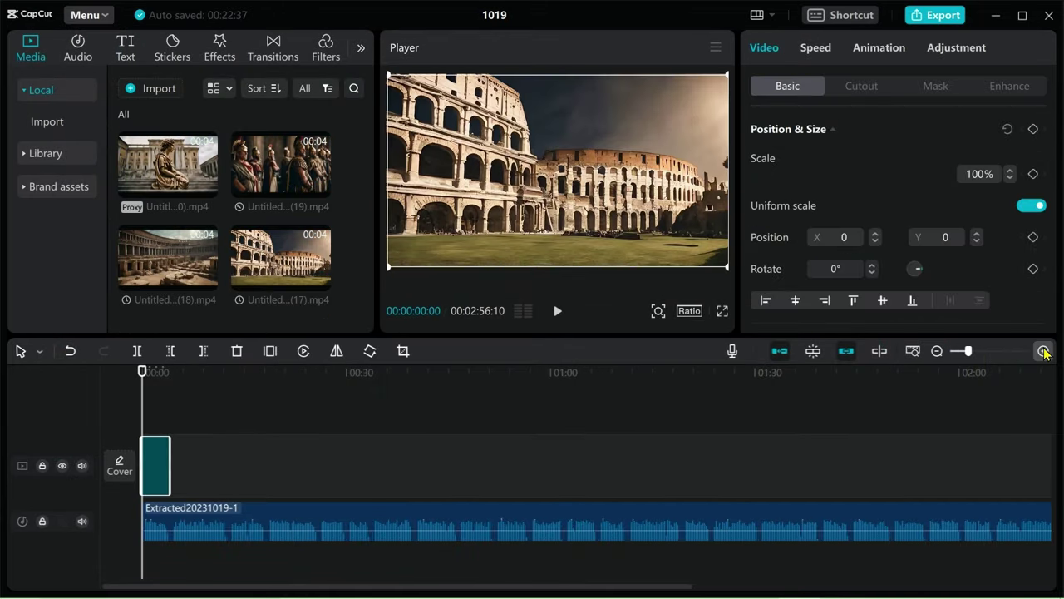
pyautogui.moveTo(266, 181); pyautogui.dragTo(188, 466)
pyautogui.moveTo(162, 181); pyautogui.dragTo(218, 469)
pyautogui.moveTo(208, 274); pyautogui.dragTo(283, 465)
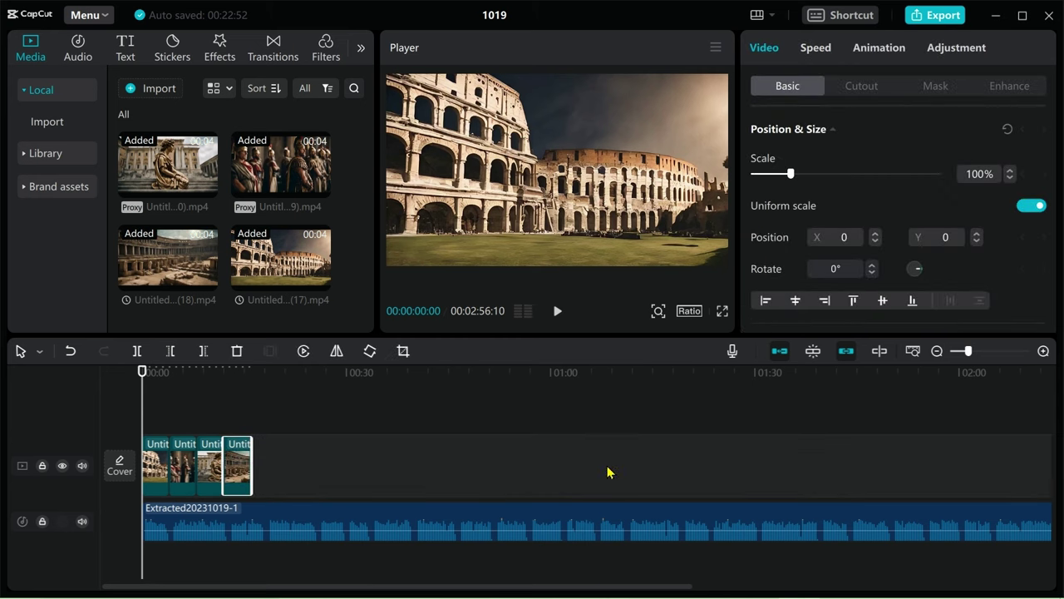
# - Split the voiceover at 00:00:16:10, where the last clip ends, and delete the part after it
pyautogui.moveTo(138, 374); pyautogui.dragTo(253, 372)
pyautogui.click(268, 513)
pyautogui.click(133, 353)
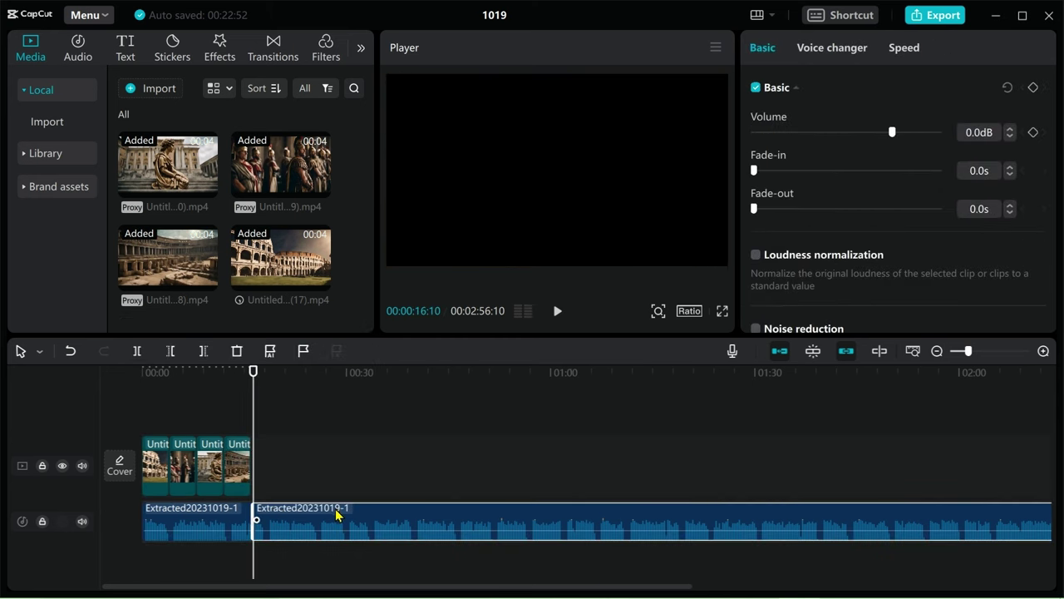
pyautogui.rightClick(339, 508)
pyautogui.click(357, 416)
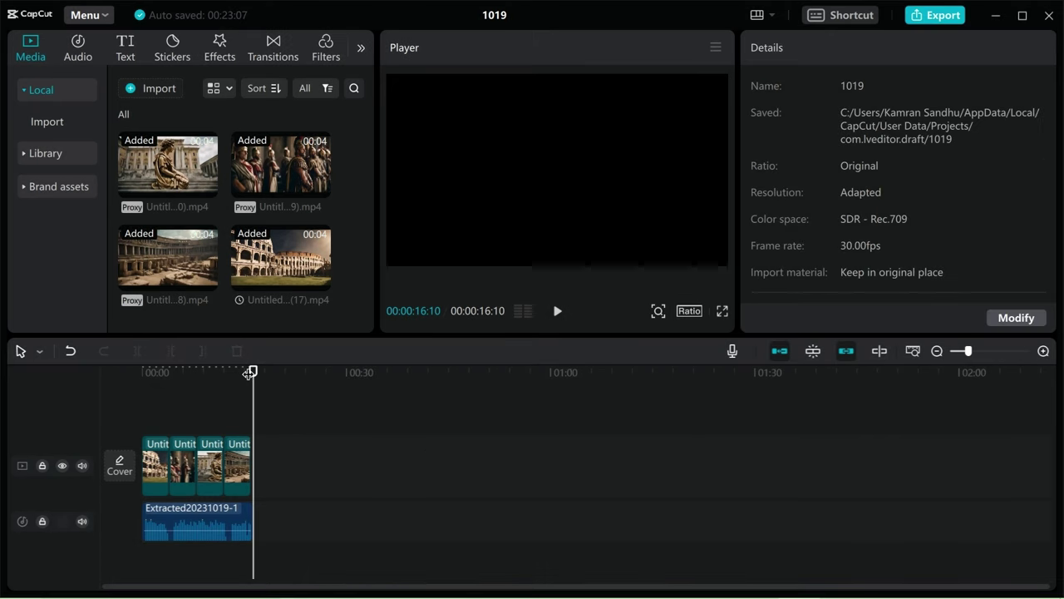
# - Play the first second of the edit from the beginning of the timeline
pyautogui.moveTo(249, 372); pyautogui.dragTo(141, 371)
pyautogui.press('space')
pyautogui.press('space')
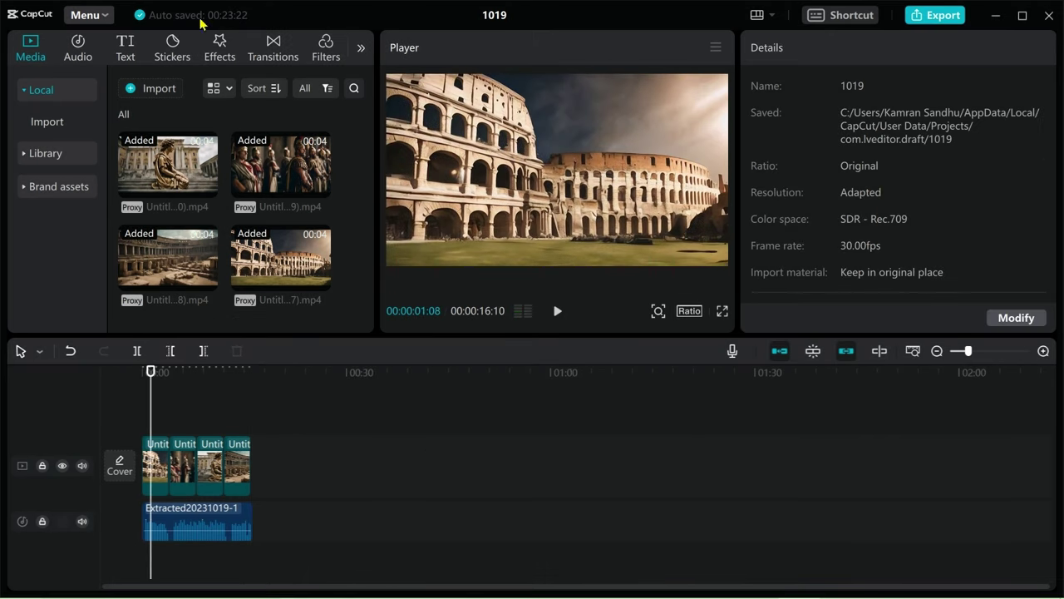
# - Generate English auto captions from the voiceover
pyautogui.click(126, 46)
pyautogui.click(51, 254)
pyautogui.click(250, 288)
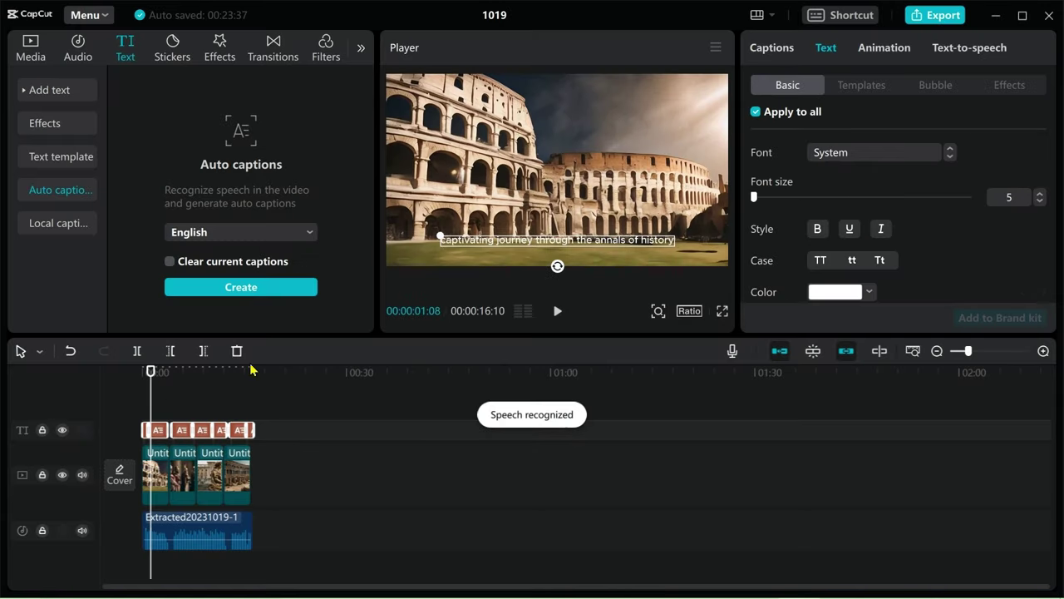
# - Set all captions to the Gambol font and give them the yellow preset style
pyautogui.click(853, 223)
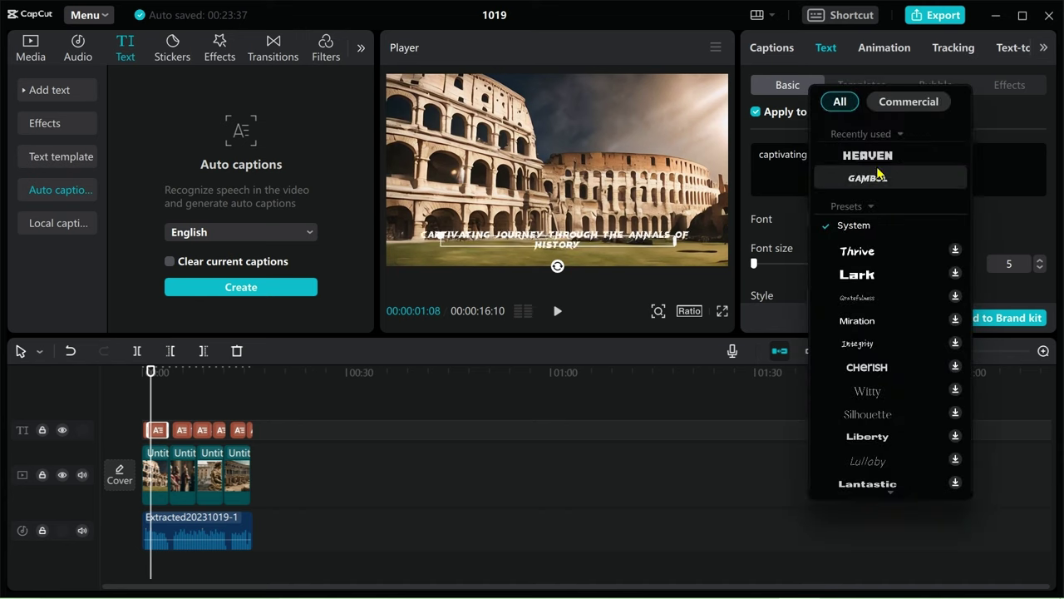
pyautogui.scroll(-3, 869, 266)
pyautogui.scroll(3, 869, 258)
pyautogui.click(873, 179)
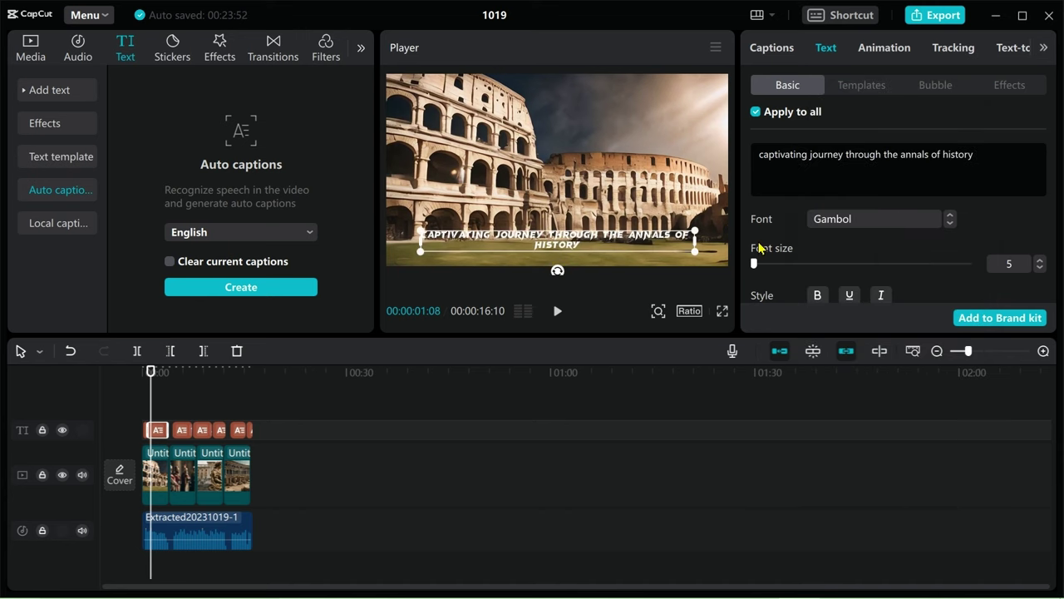
pyautogui.scroll(-5, 835, 235)
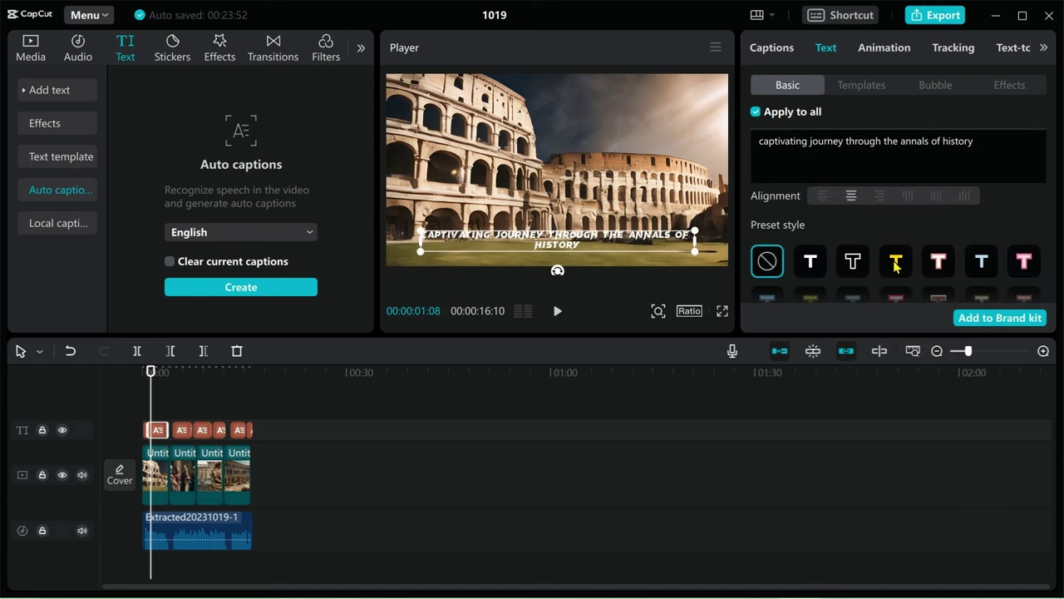
pyautogui.click(896, 262)
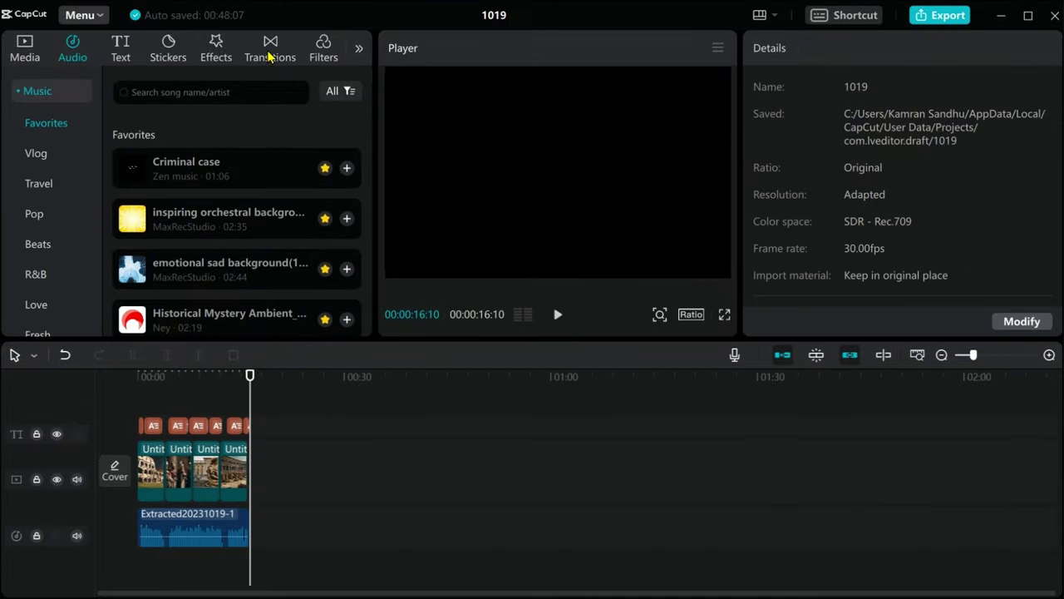
# - Add the Mix overlay transition between the first two clips and apply it to all clip joints
pyautogui.click(268, 56)
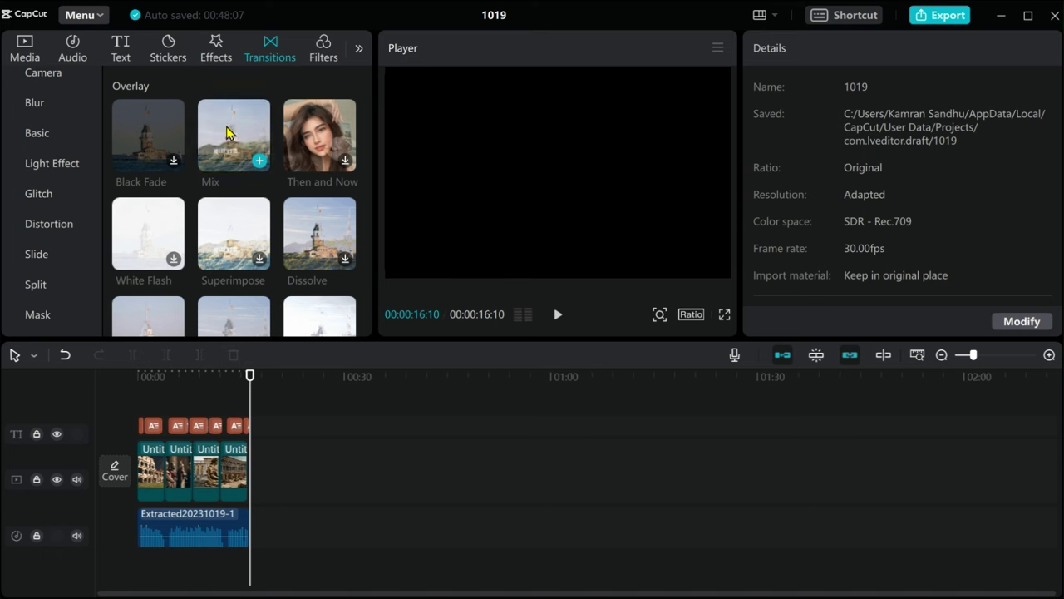
pyautogui.moveTo(231, 133); pyautogui.dragTo(298, 491)
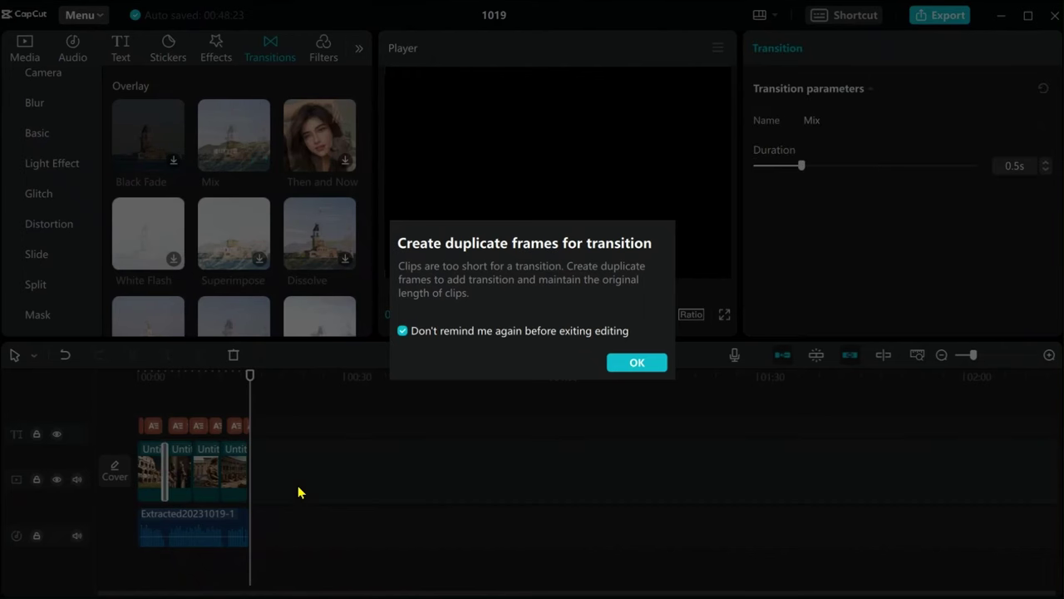
pyautogui.click(635, 363)
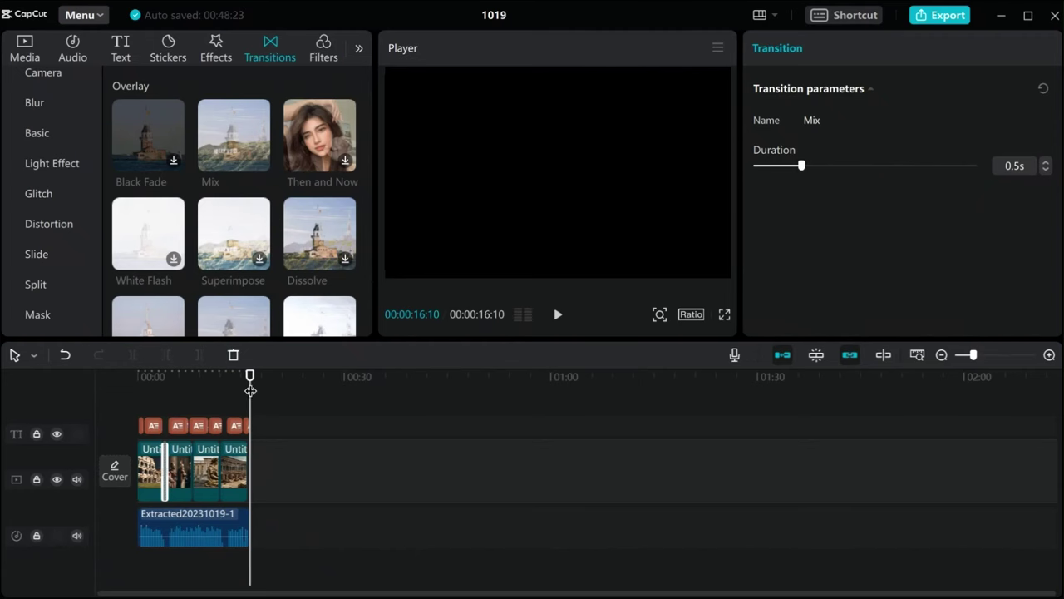
pyautogui.click(210, 399)
pyautogui.click(165, 463)
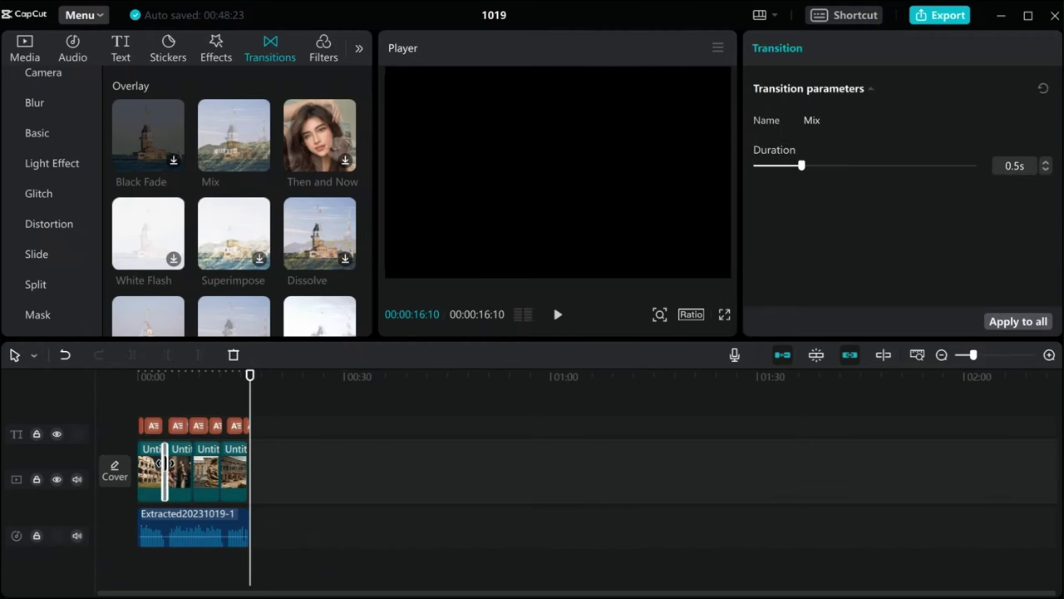
pyautogui.click(997, 324)
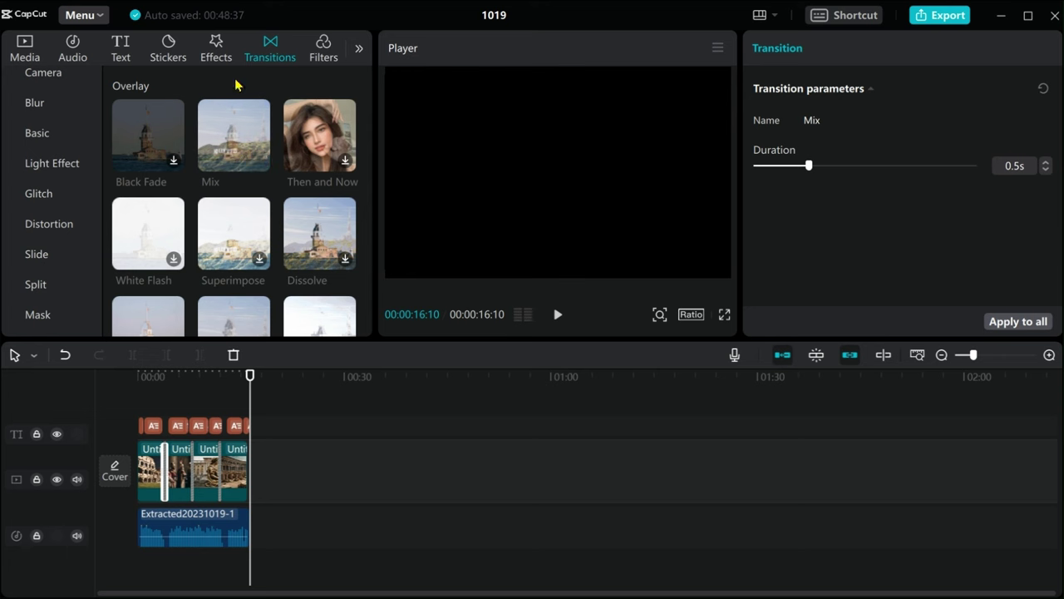
# - Apply the favourite effects Blu-ray Scanning, Lightning Crack, Dizzy and Surface Blur to the first, second, third and fourth clips respectively
pyautogui.click(216, 50)
pyautogui.scroll(-2, 257, 261)
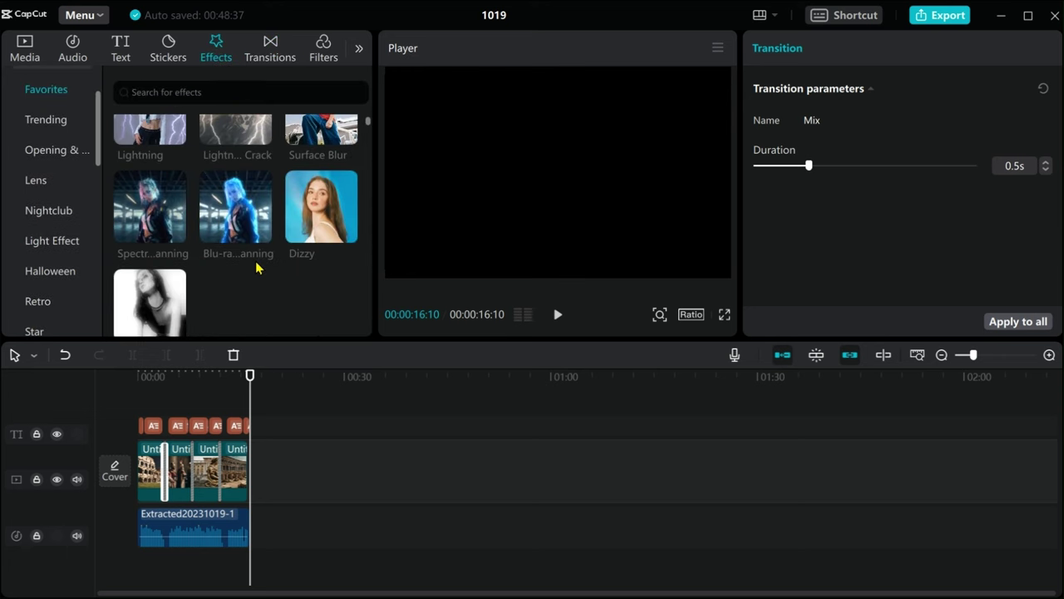
pyautogui.moveTo(254, 253); pyautogui.dragTo(154, 472)
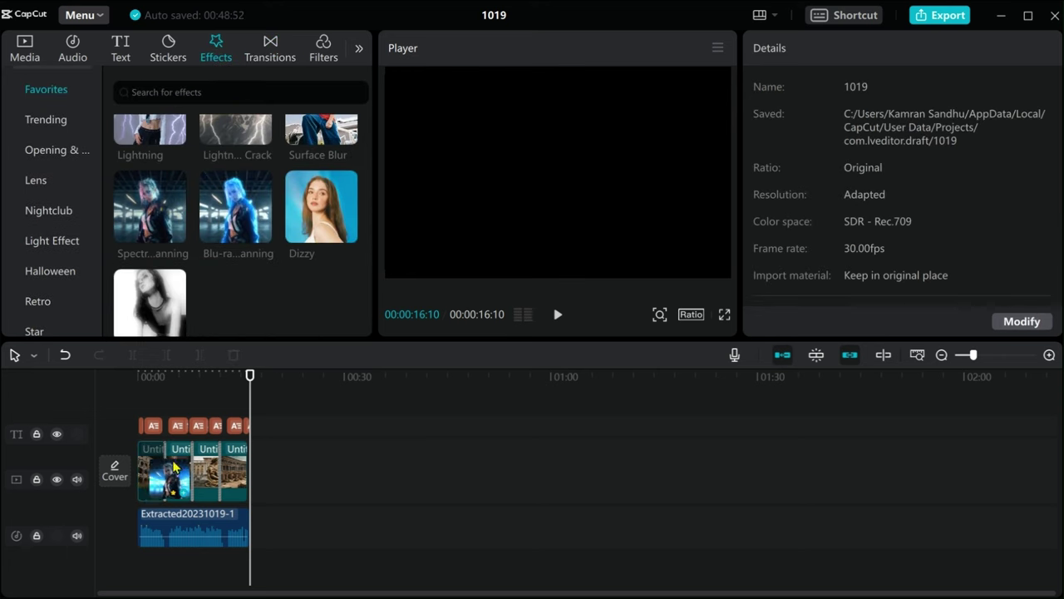
pyautogui.scroll(1, 232, 213)
pyautogui.moveTo(233, 213); pyautogui.dragTo(177, 473)
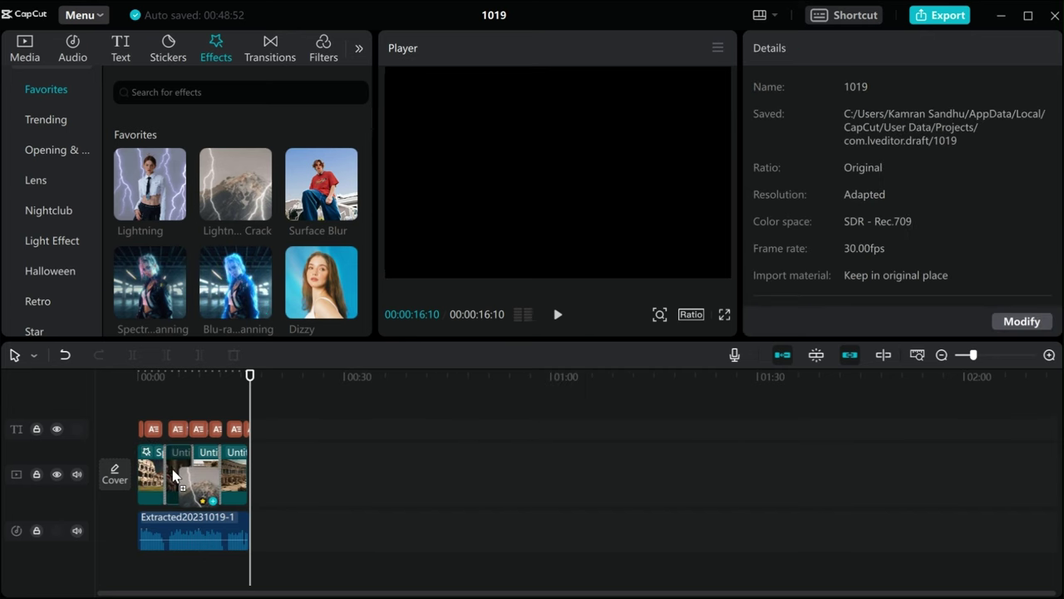
pyautogui.moveTo(321, 282); pyautogui.dragTo(206, 472)
pyautogui.moveTo(330, 191); pyautogui.dragTo(237, 478)
# - Preview the favourite track "inspiring orchestral background music" and place it on its own track under the voiceover, starting at the beginning
pyautogui.click(73, 49)
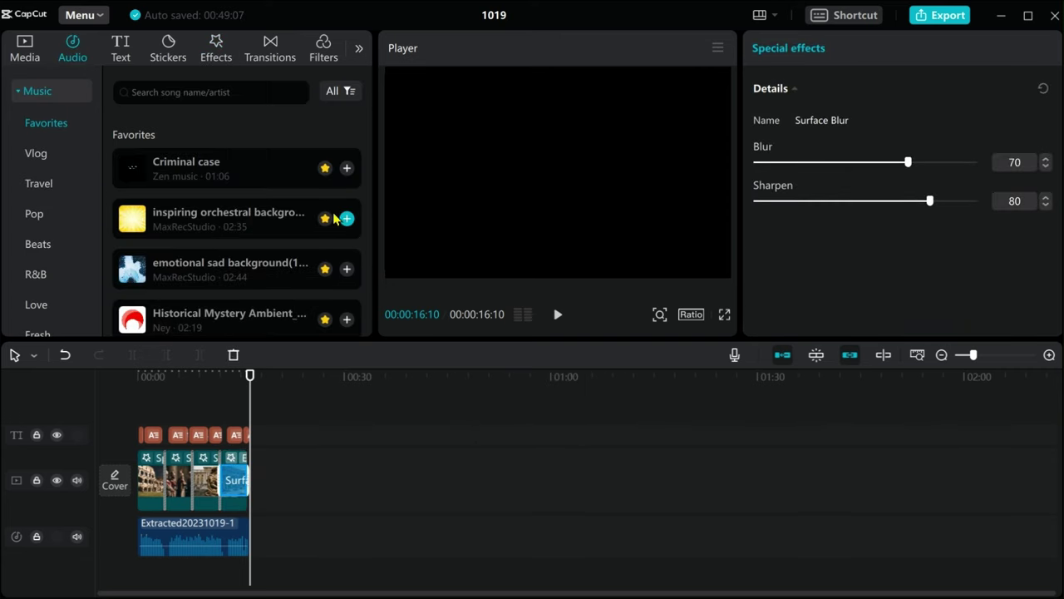
pyautogui.click(138, 224)
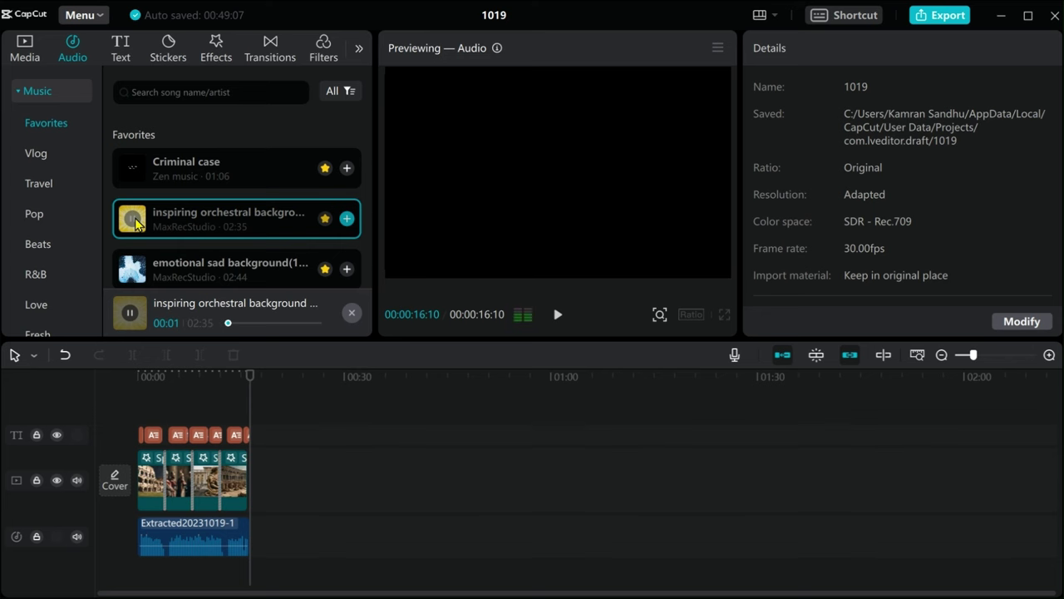
pyautogui.click(346, 219)
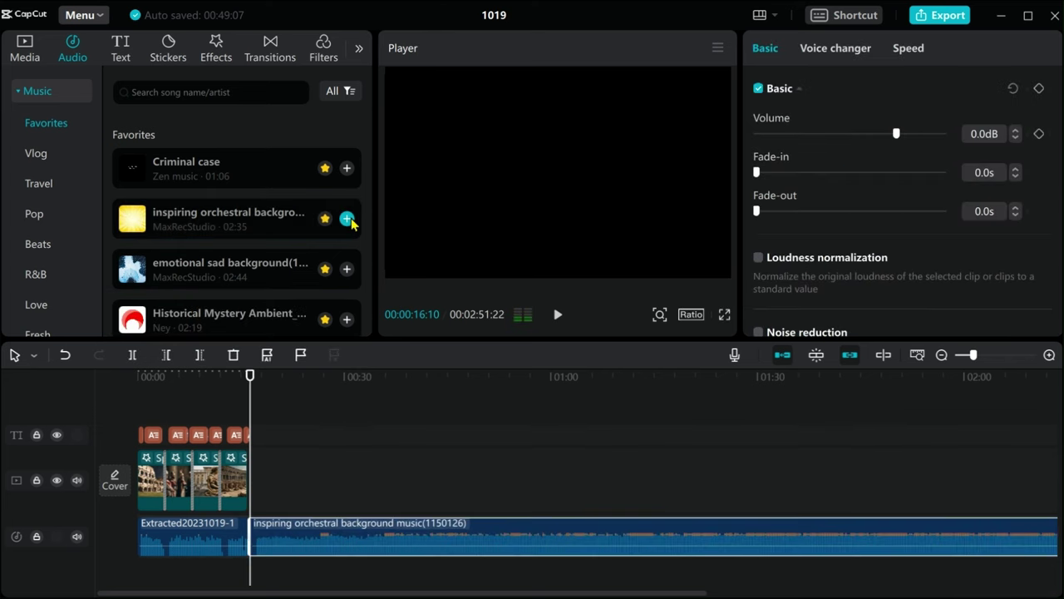
pyautogui.moveTo(292, 532); pyautogui.dragTo(194, 567)
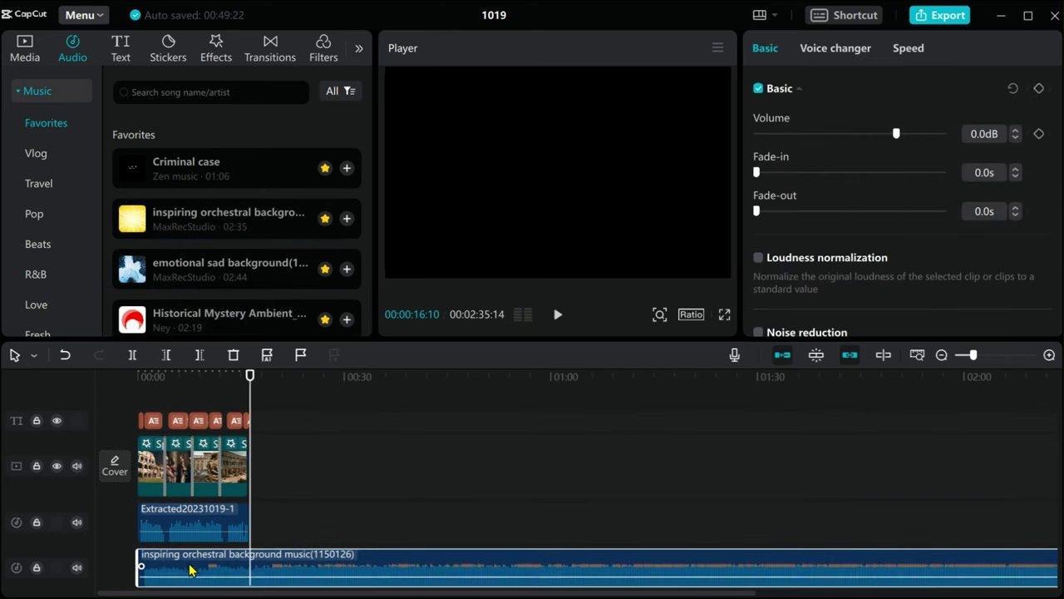
# - Split the background music at 00:00:16:10, where the voiceover ends, and delete the remaining part
pyautogui.click(132, 355)
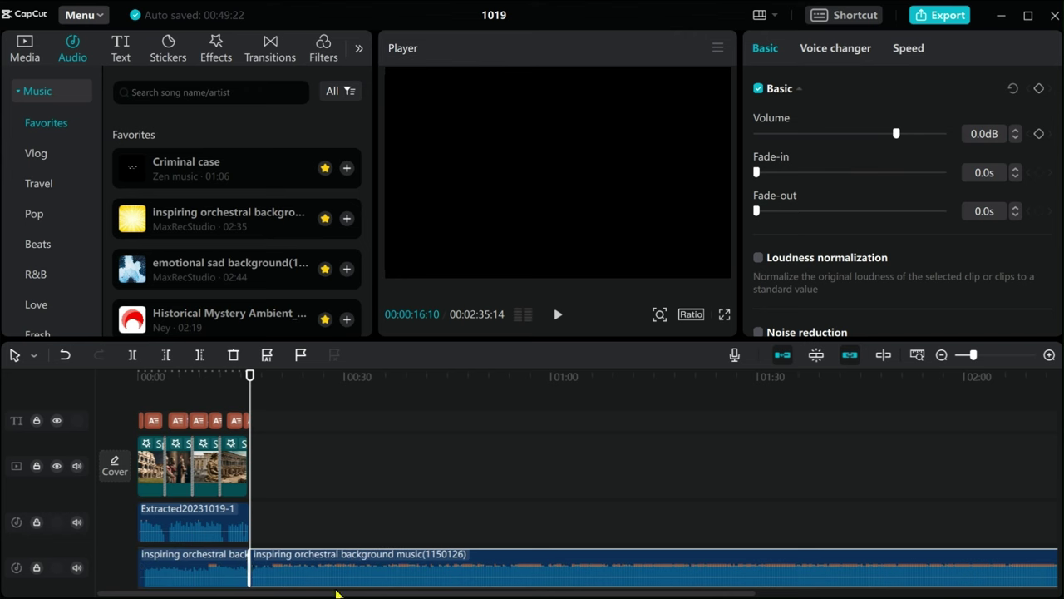
pyautogui.press('Delete')
pyautogui.click(1049, 355)
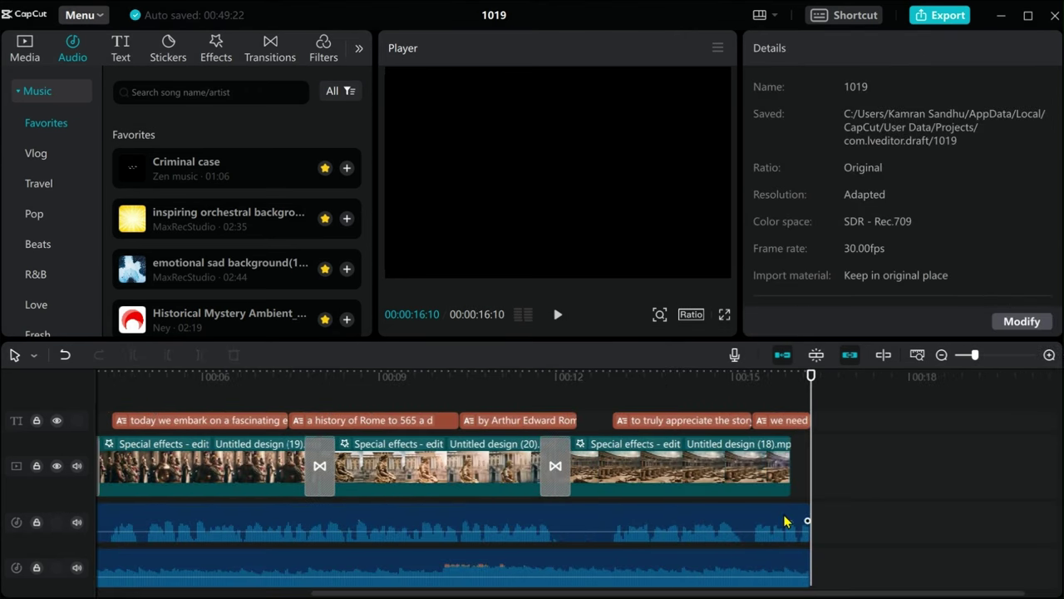
pyautogui.moveTo(811, 376); pyautogui.dragTo(306, 382)
# - Export the finished video with the title "Demo 1" as a 1080P mp4
pyautogui.click(939, 15)
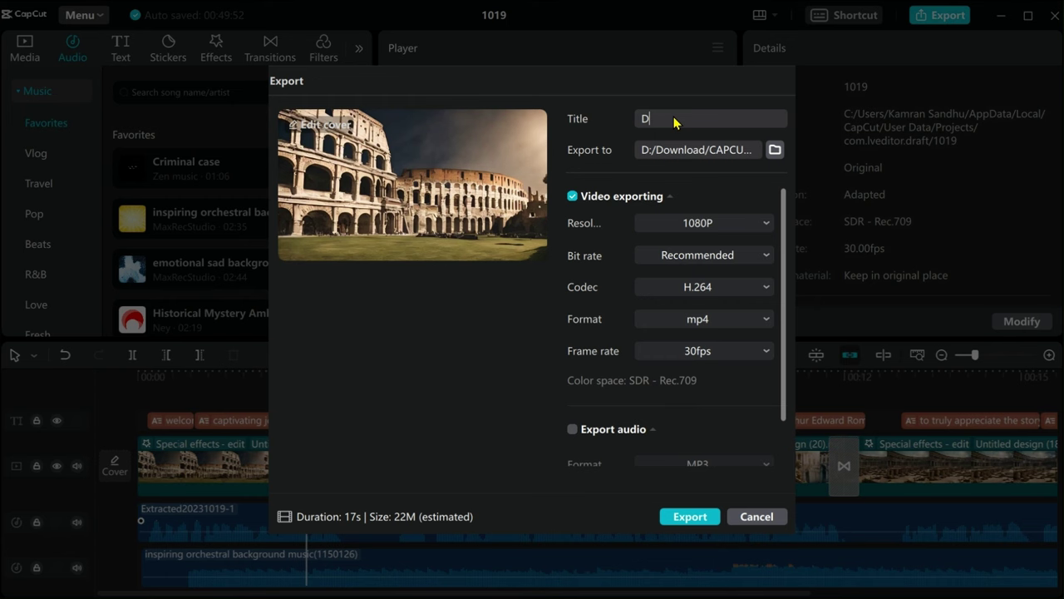
pyautogui.write('1')
pyautogui.click(691, 517)
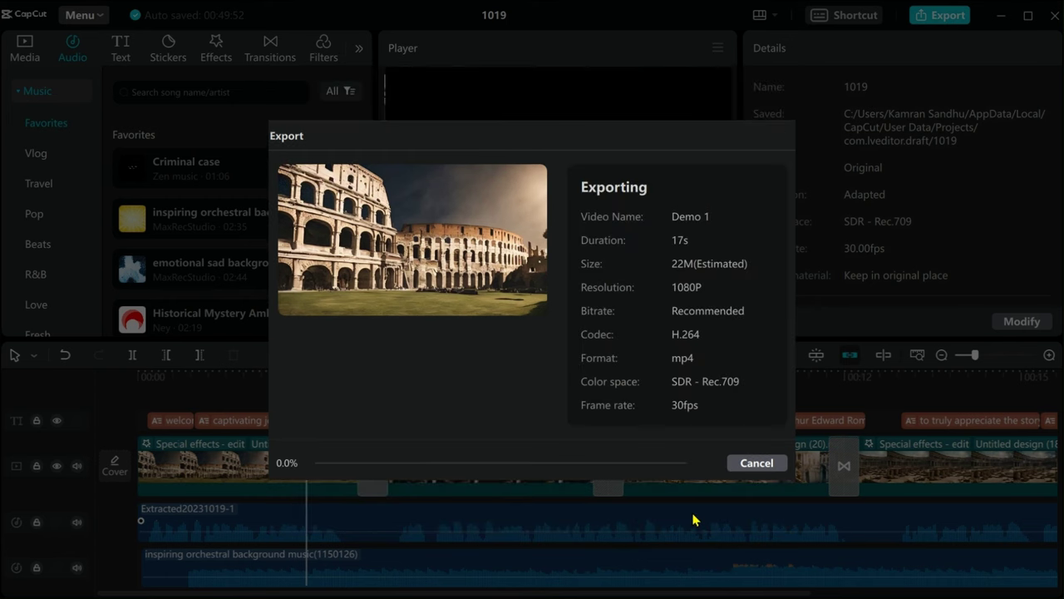